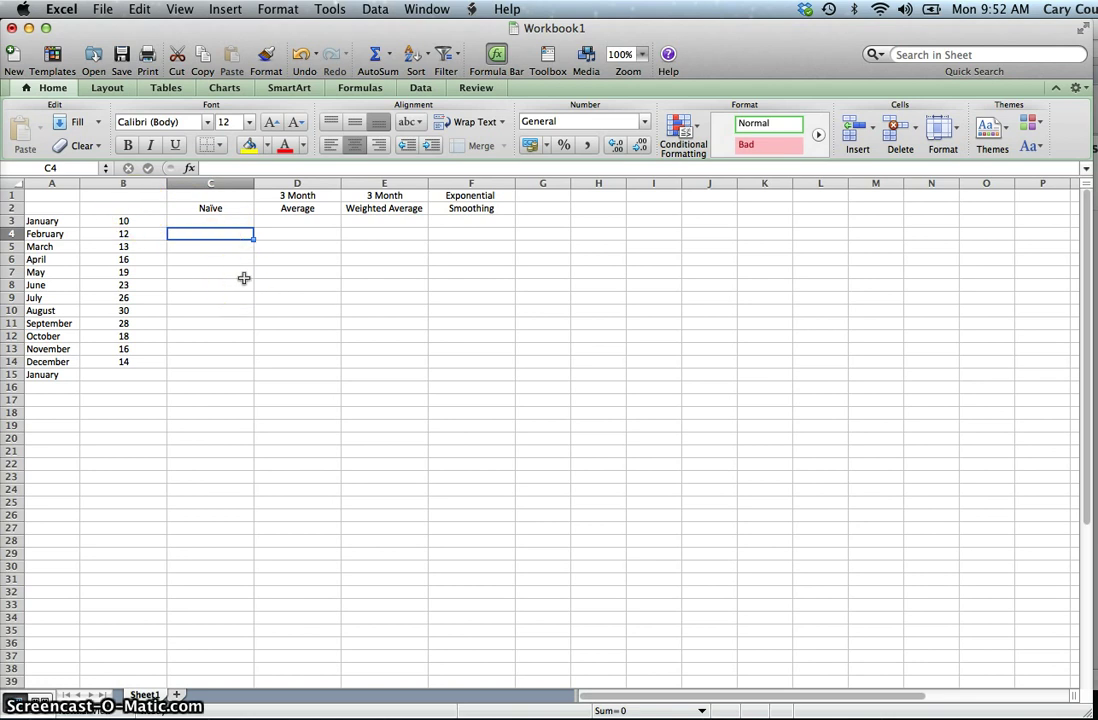
Step: Enter the naïve forecast formula =B3 for February in C4 and fill it down through January in C15
type("=")
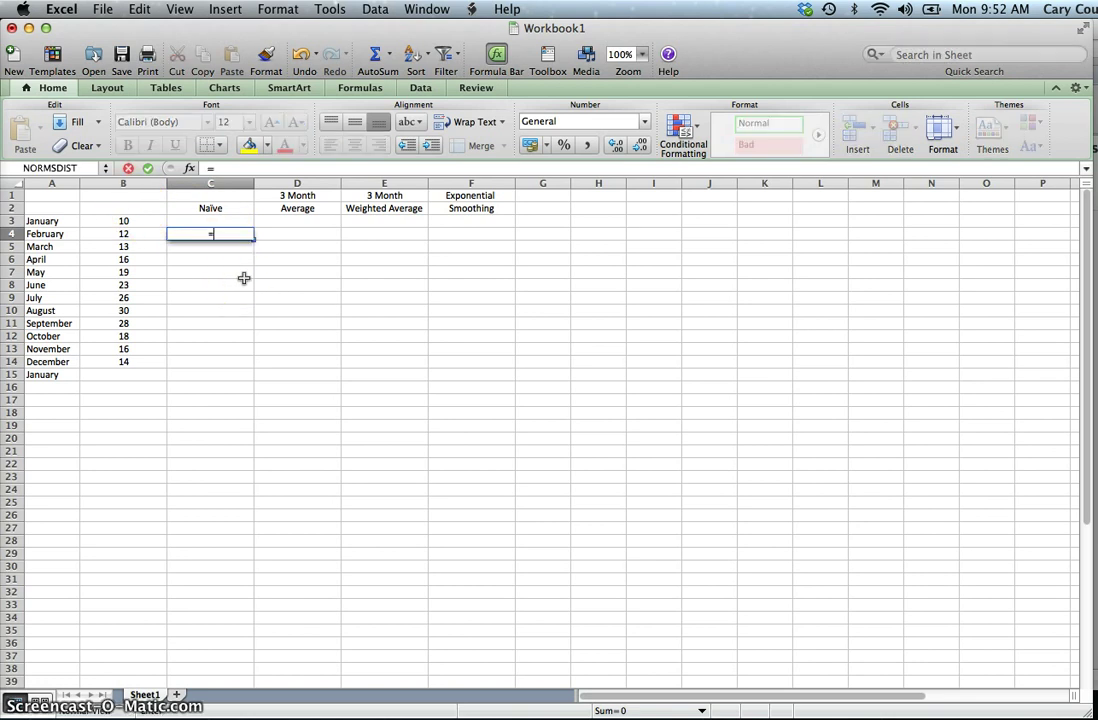
left_click(125, 221)
key("Return")
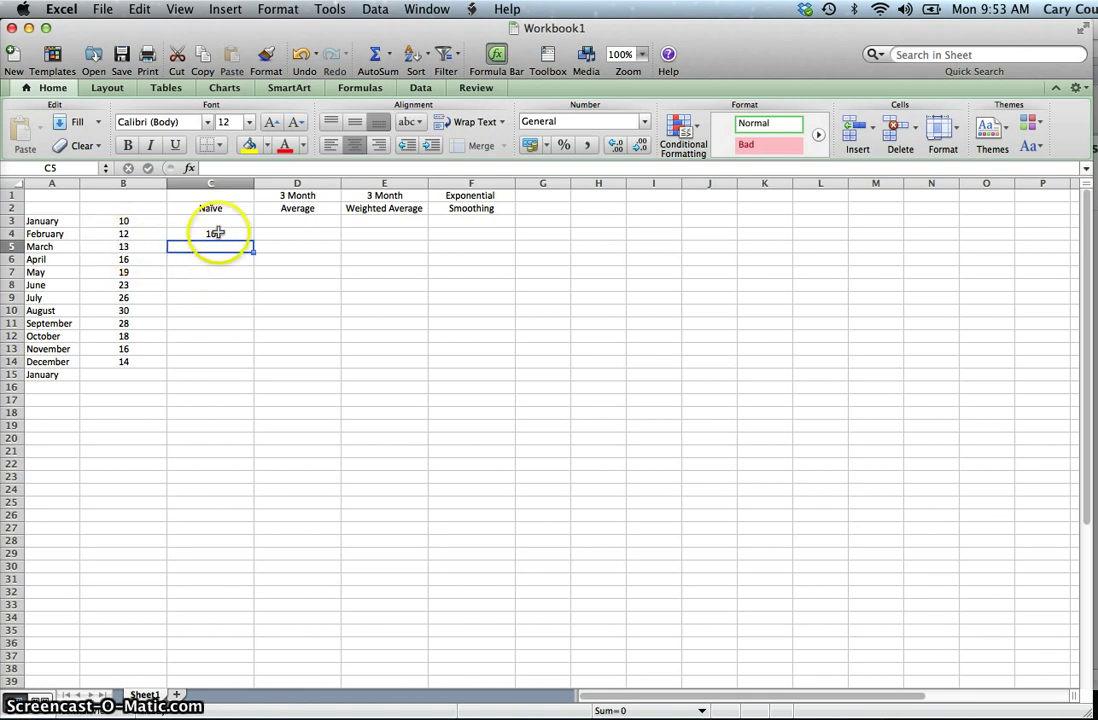
left_click(214, 234)
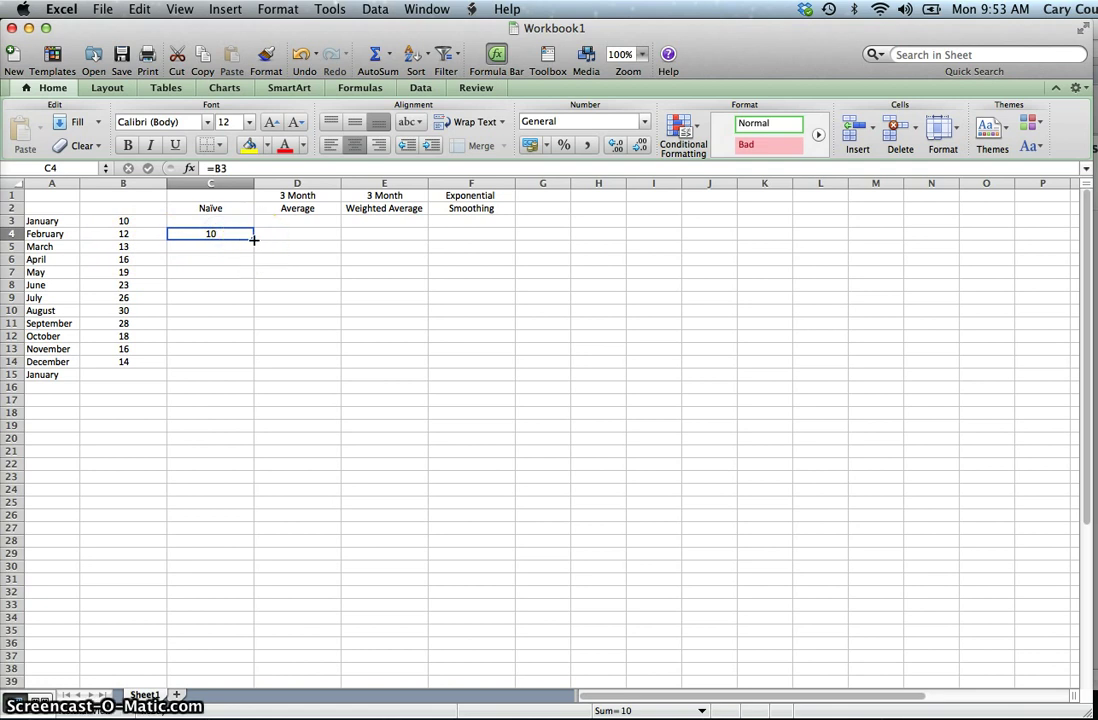
left_click_drag(254, 240, 238, 387)
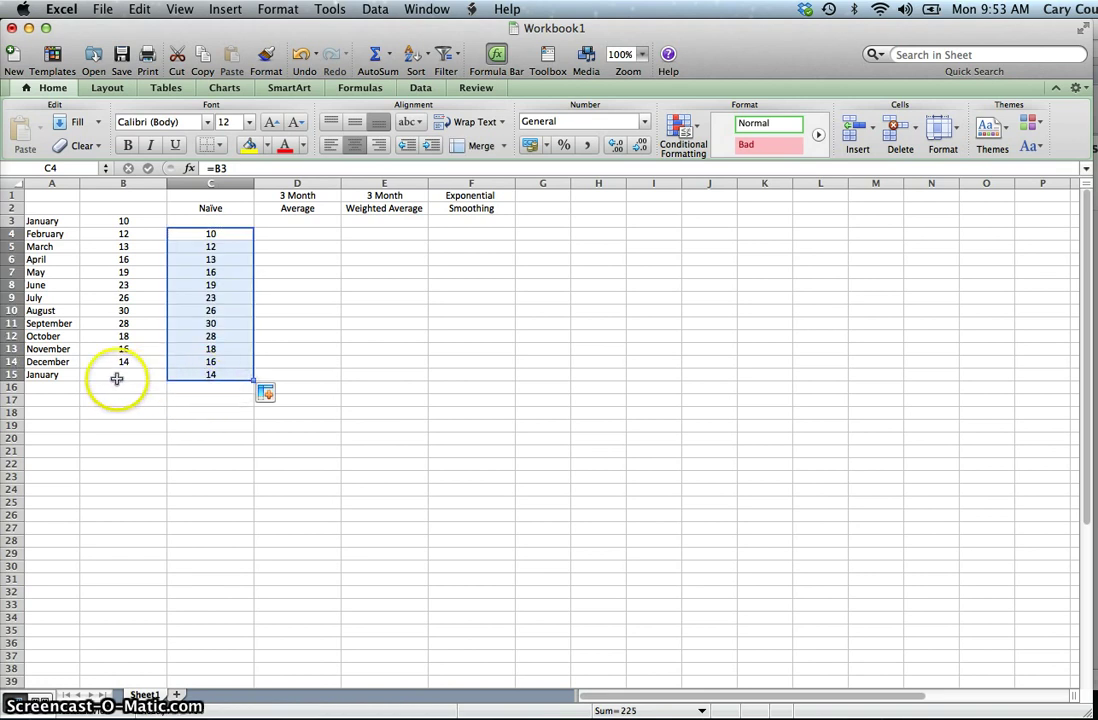
Step: Inspect the cell references in the naïve forecast formulas for the final January and for July
left_click(213, 375)
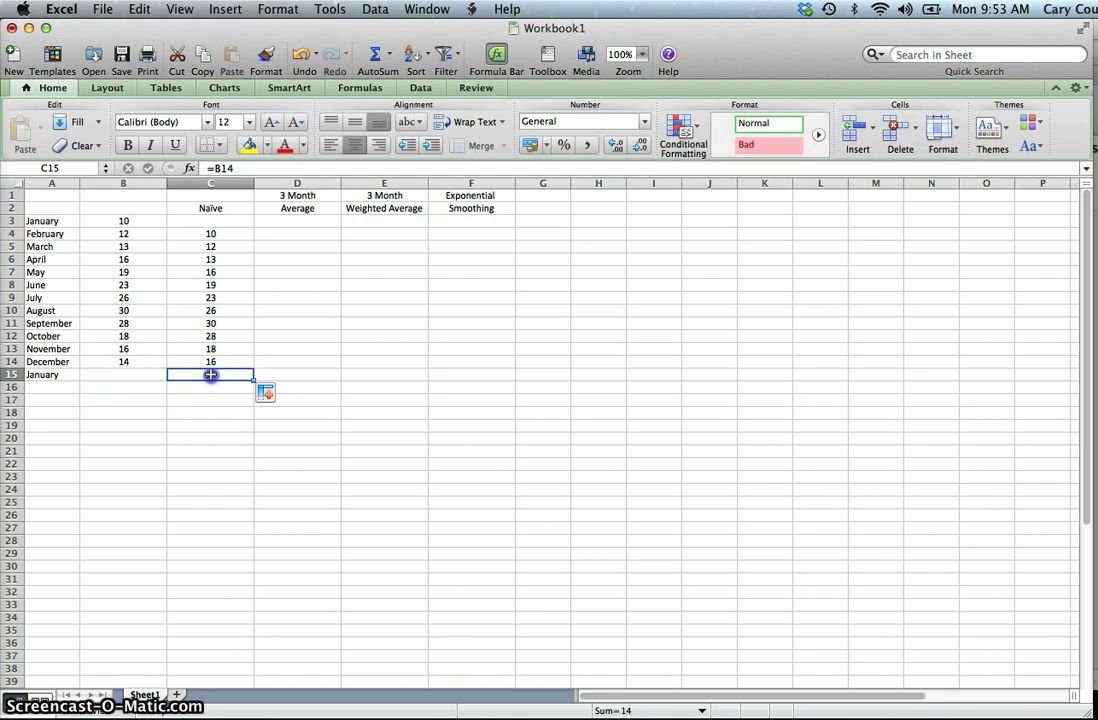
double_click(210, 374)
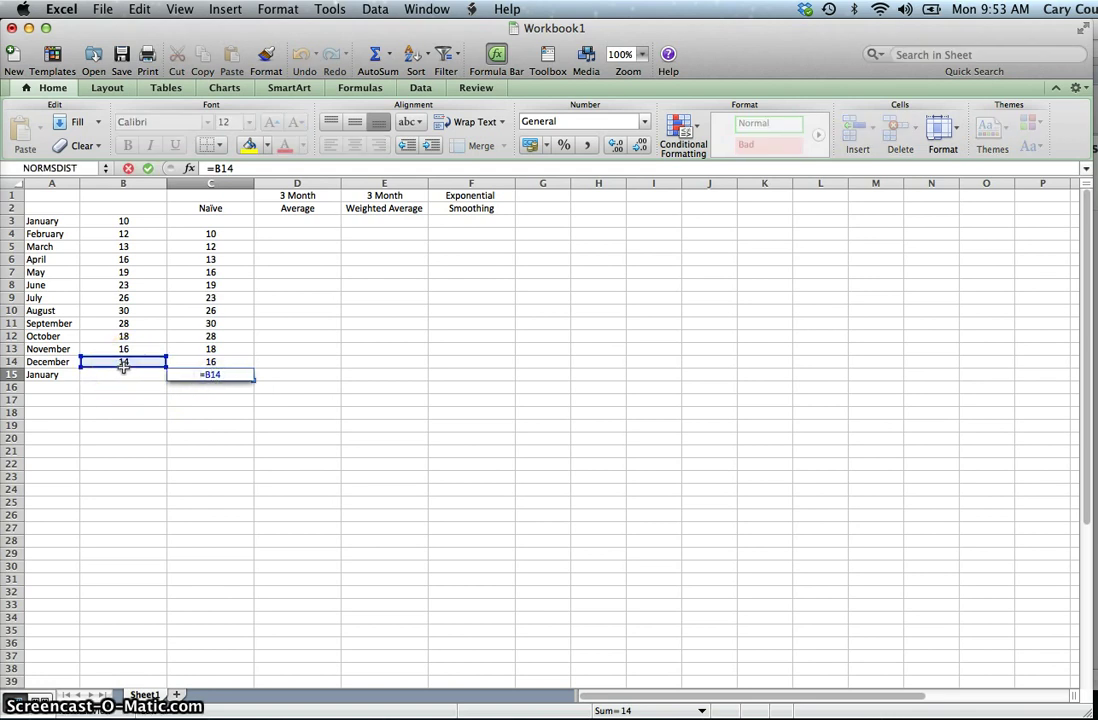
left_click_drag(123, 367, 235, 387)
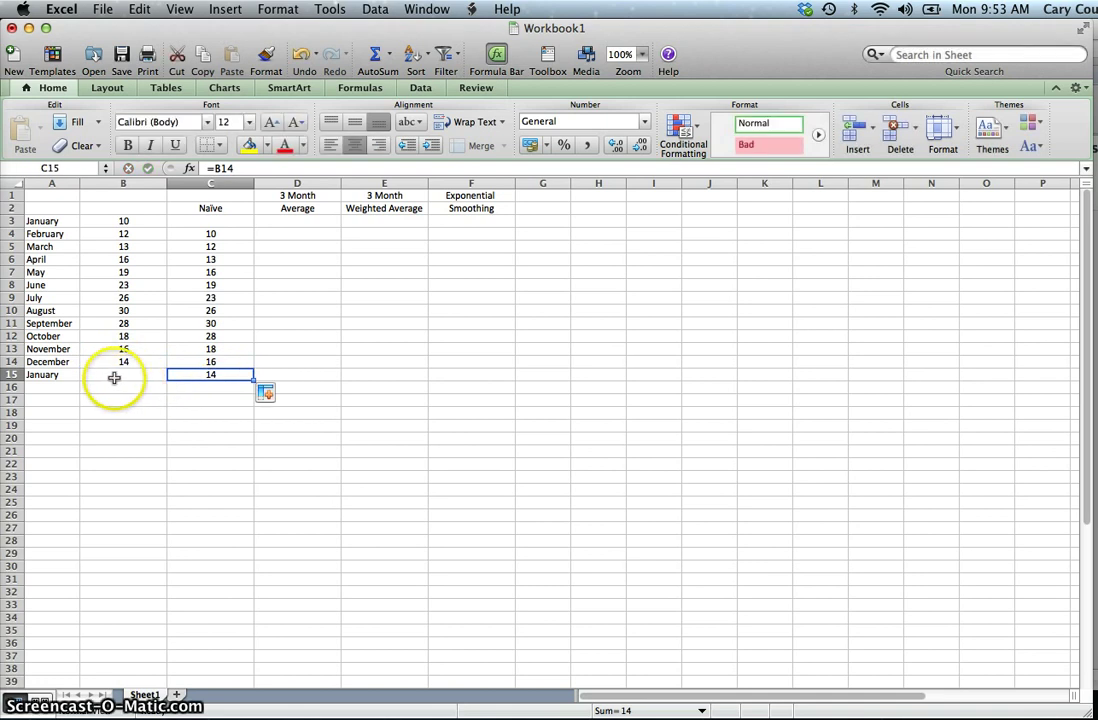
left_click(212, 297)
double_click(212, 297)
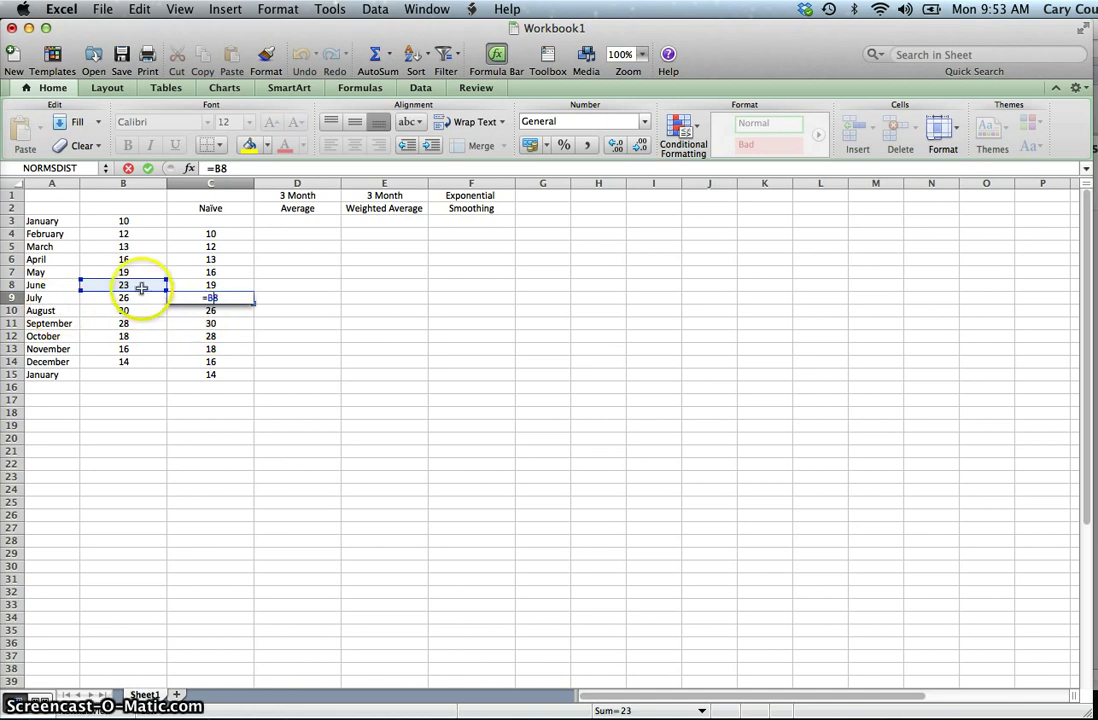
left_click(141, 288)
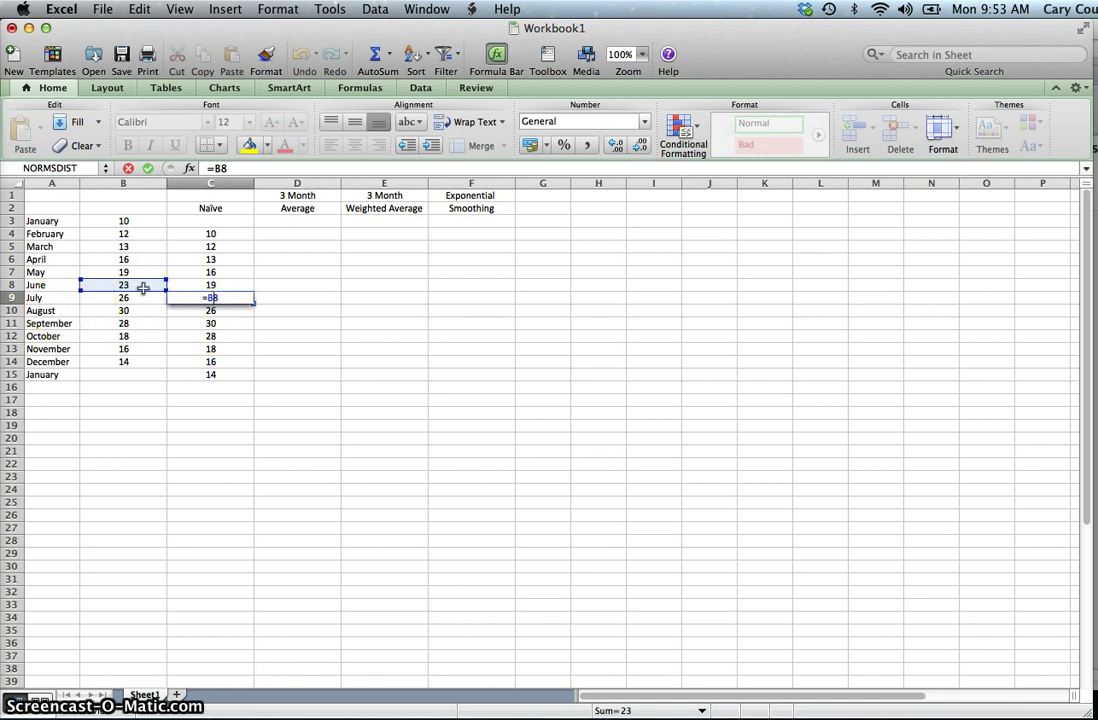
left_click(171, 299)
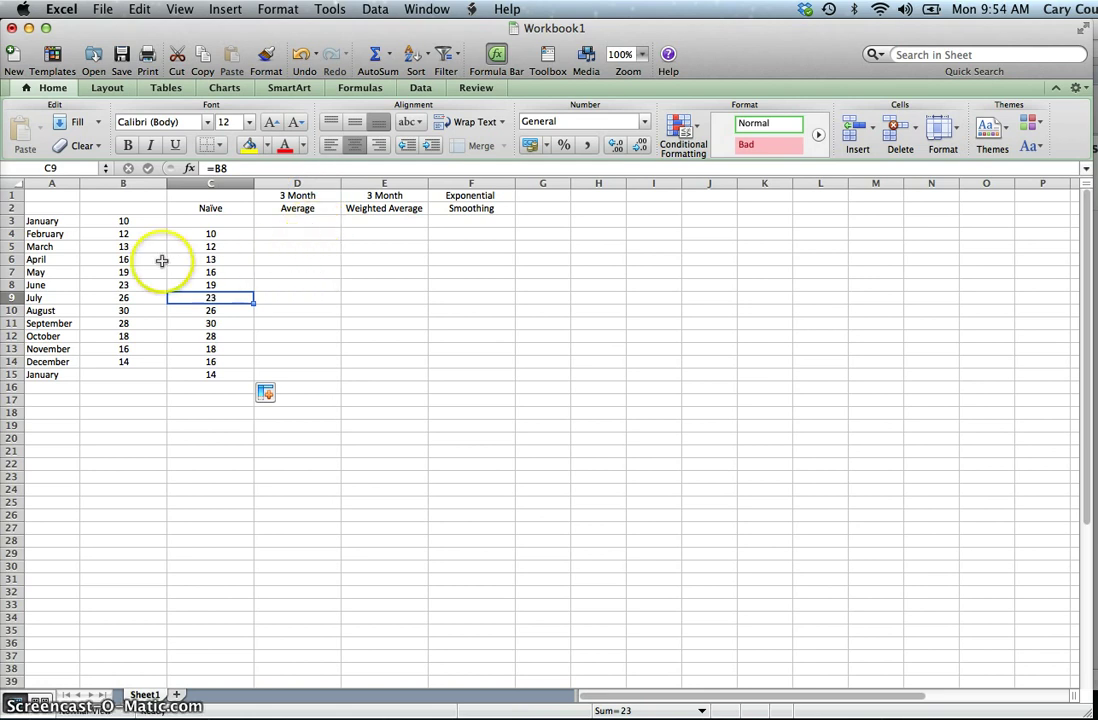
Step: Enter the formula =AVERAGE(B3:B5) in D6 as April's 3 Month Average forecast
left_click(280, 262)
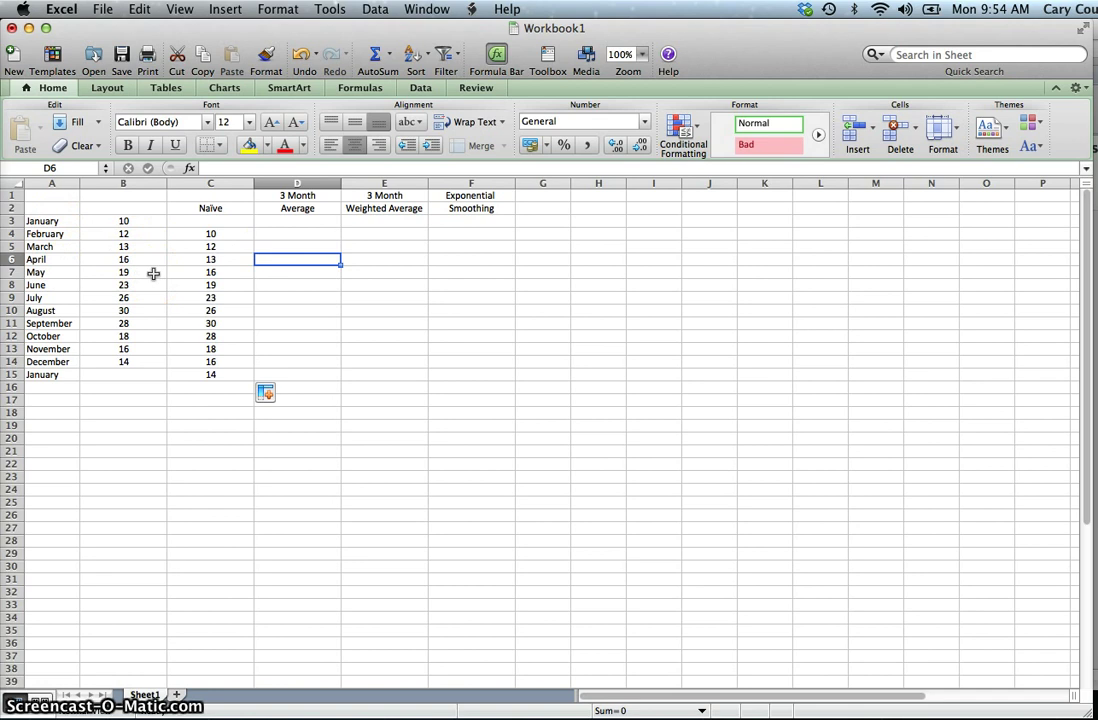
type("=")
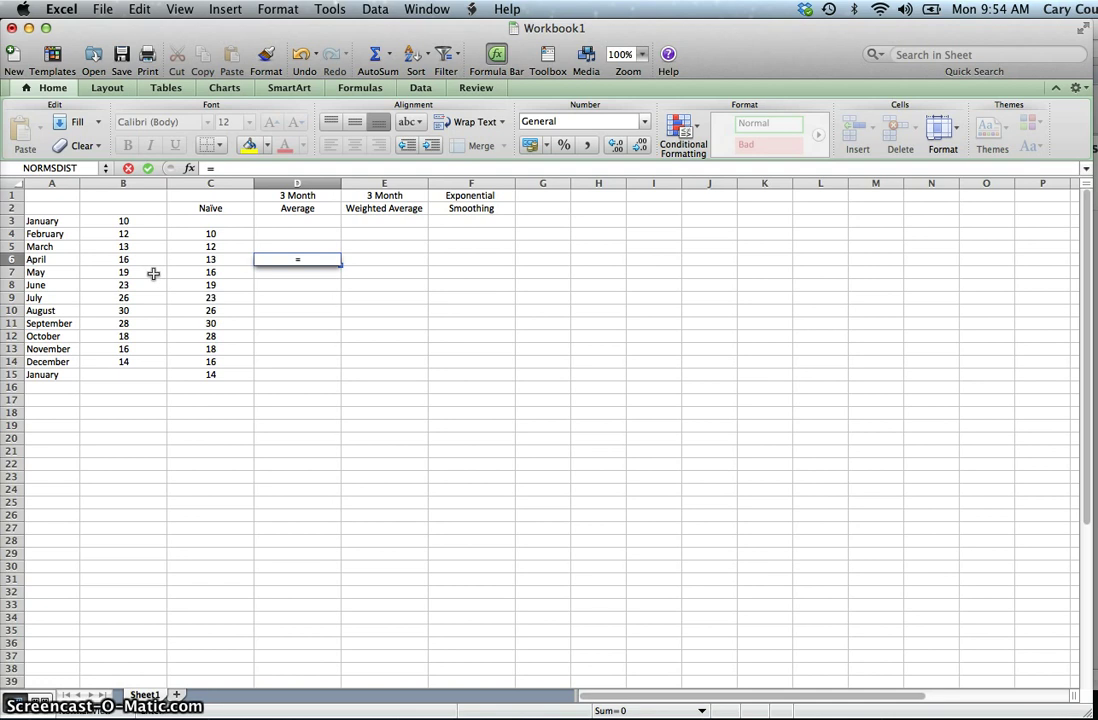
type("averag")
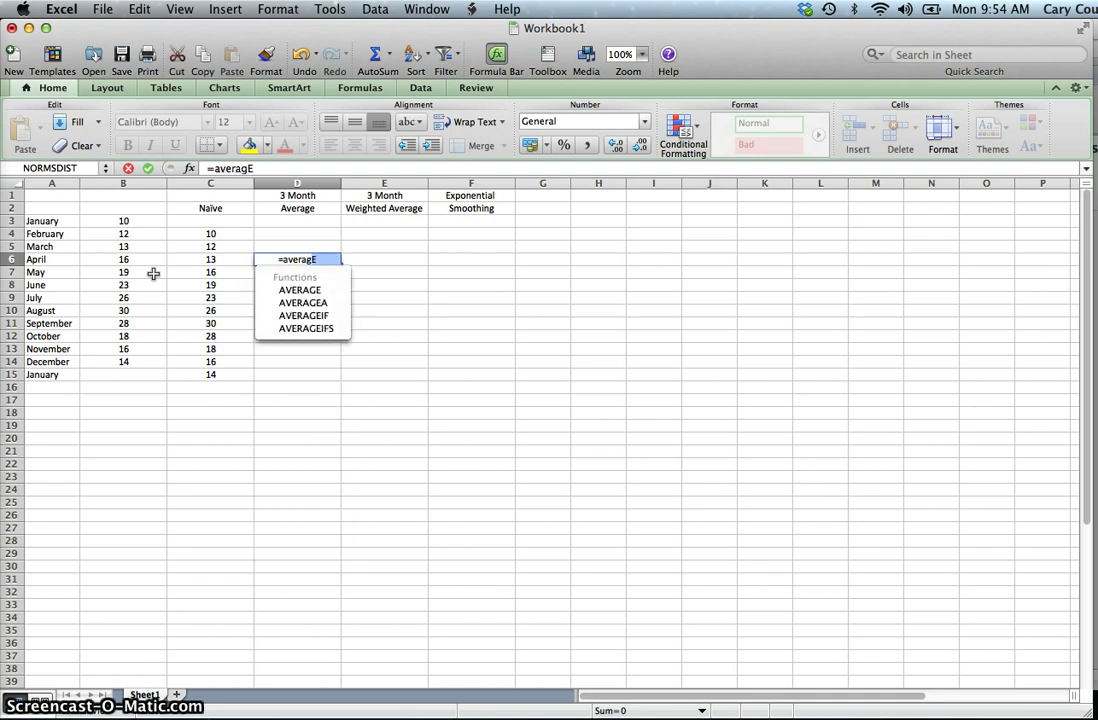
type("e")
left_click(153, 273)
type("(")
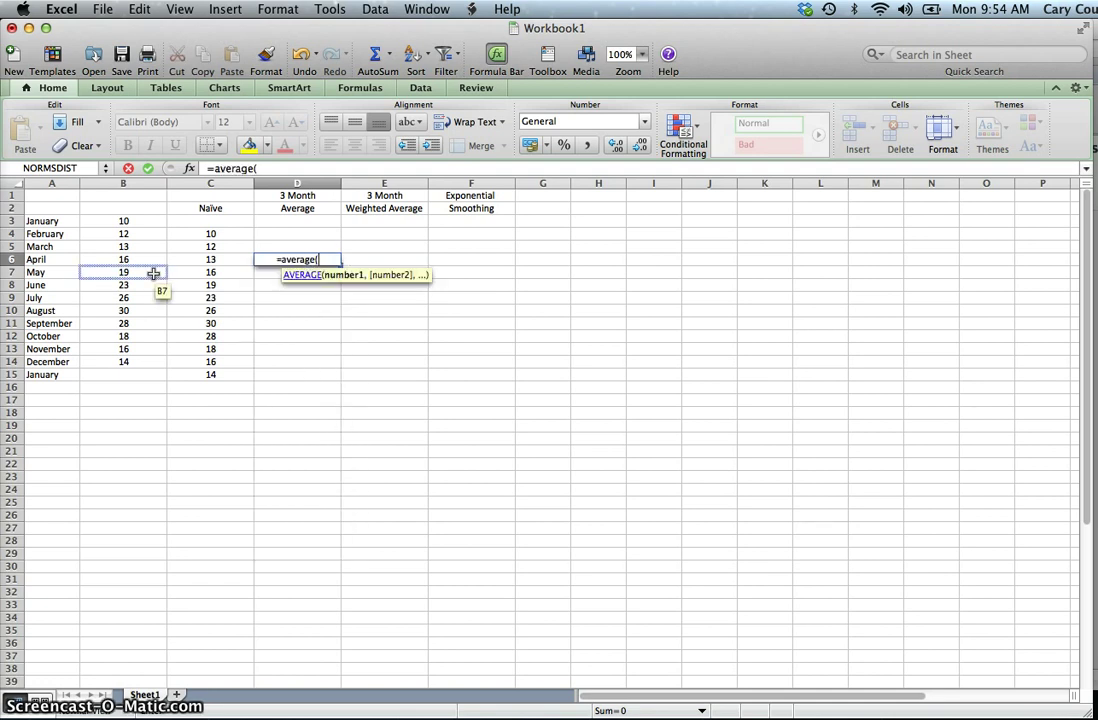
left_click(126, 221)
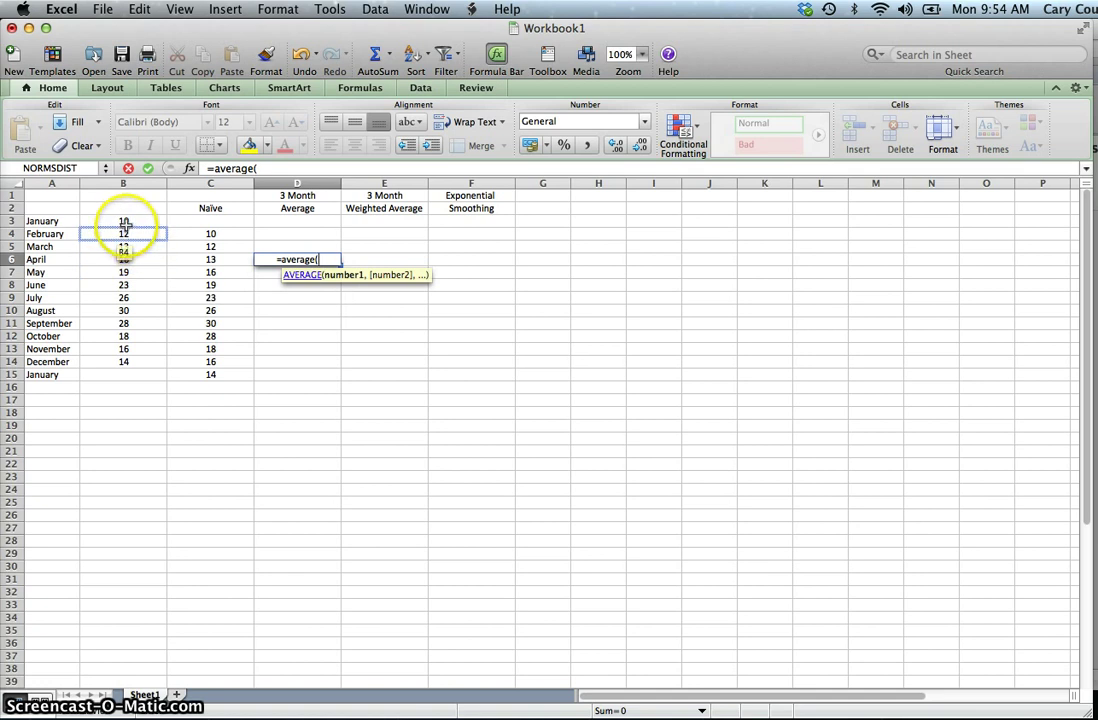
left_click_drag(126, 221, 123, 250)
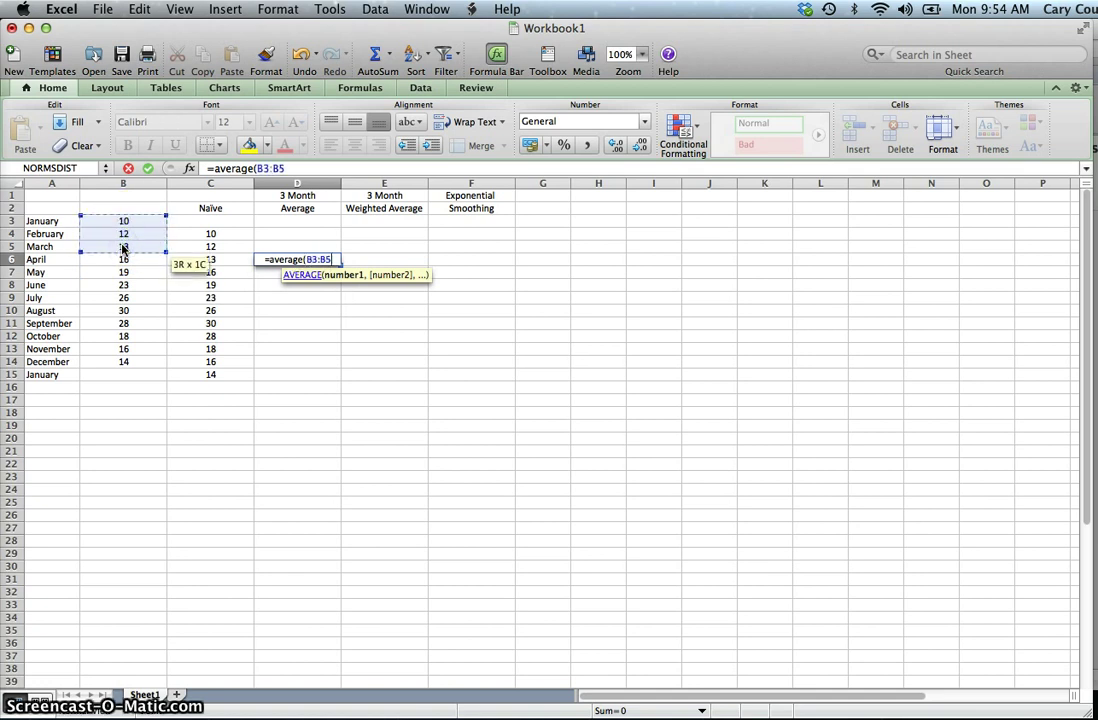
key("Return")
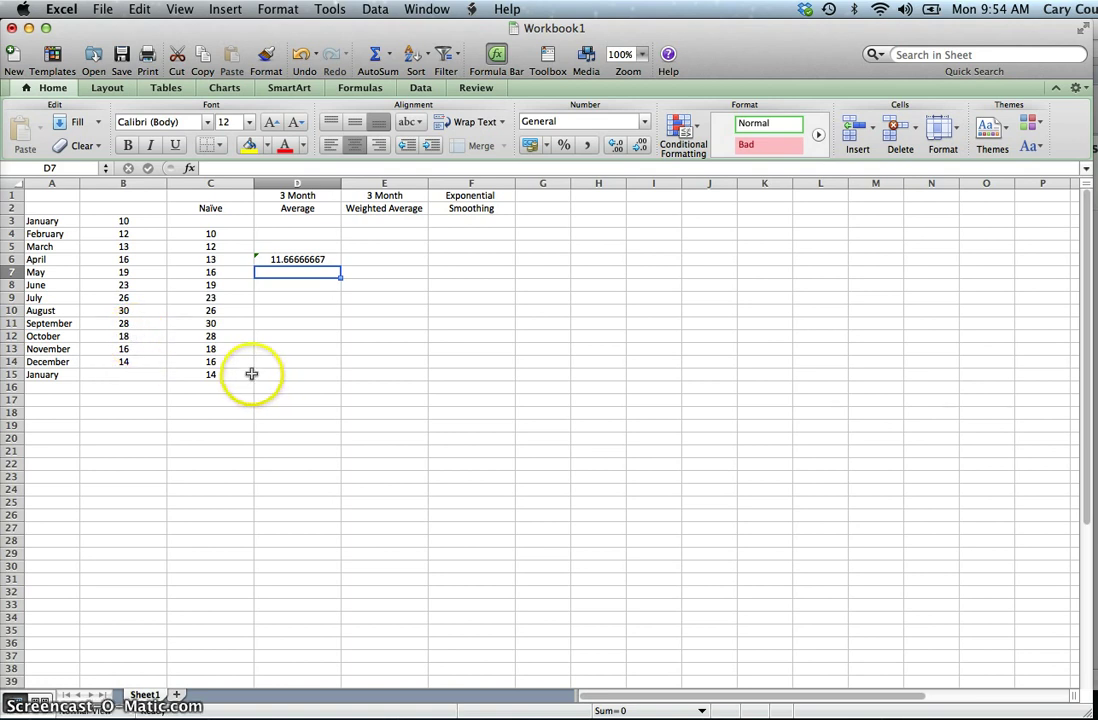
Step: Fill the three-month average formula from D6 down through January in D15
left_click(294, 259)
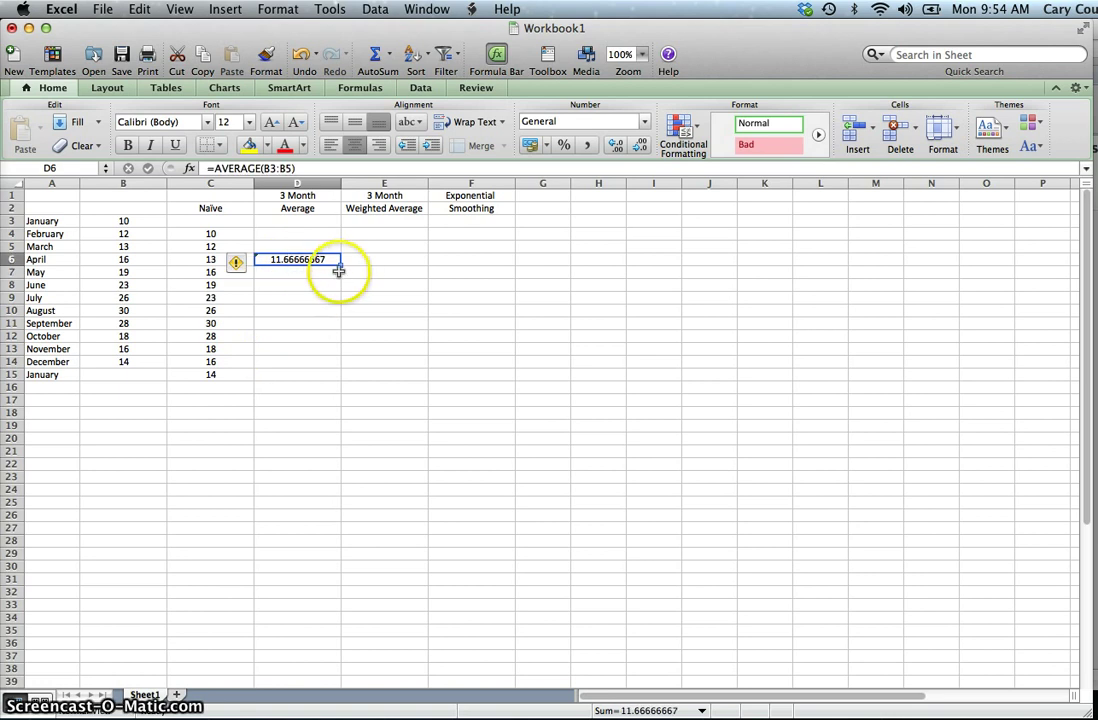
left_click_drag(341, 265, 336, 378)
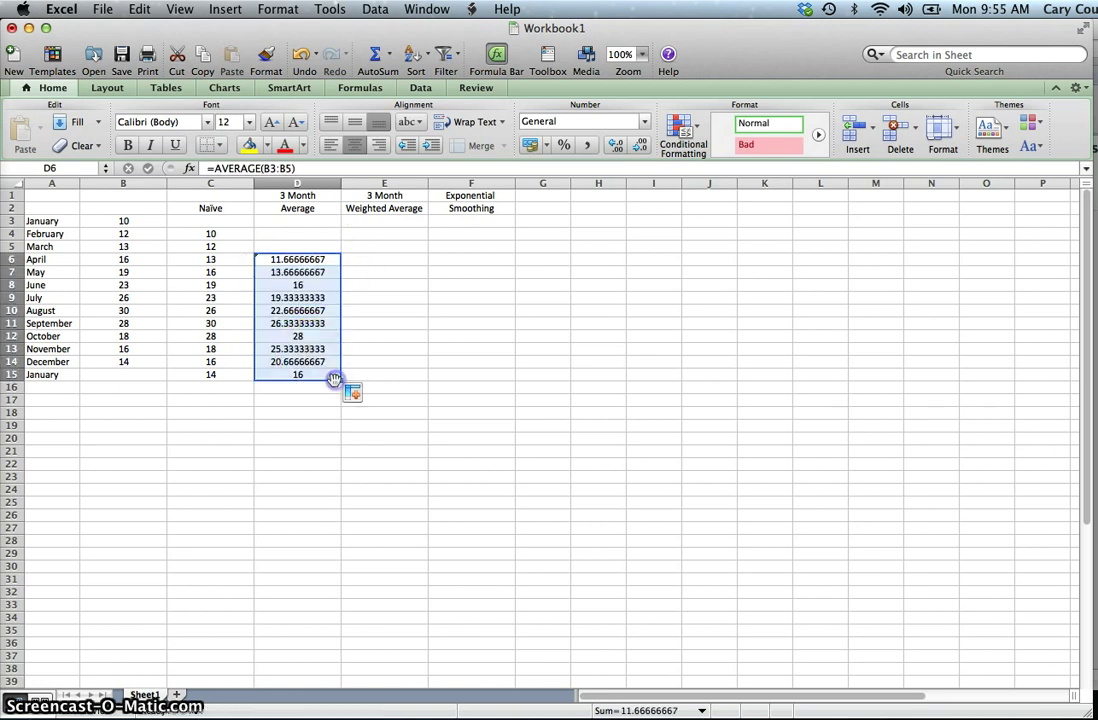
left_click(299, 337)
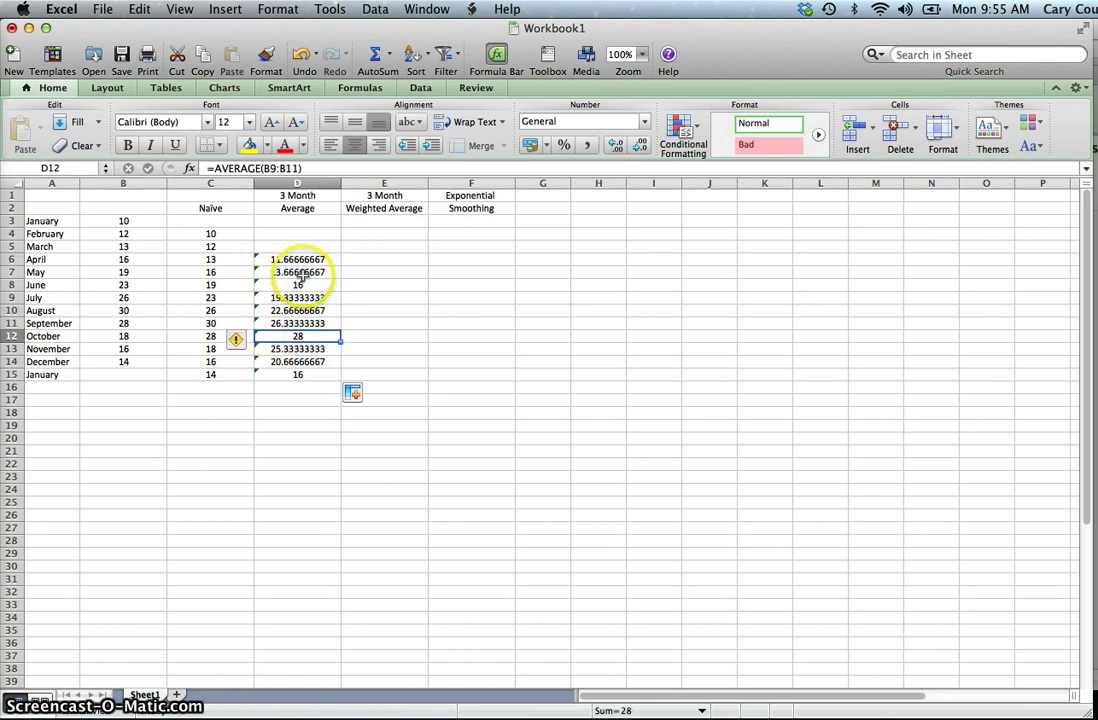
Step: Format the three-month averages in D6:D15 as Number with 0 decimal places
left_click_drag(301, 260, 303, 373)
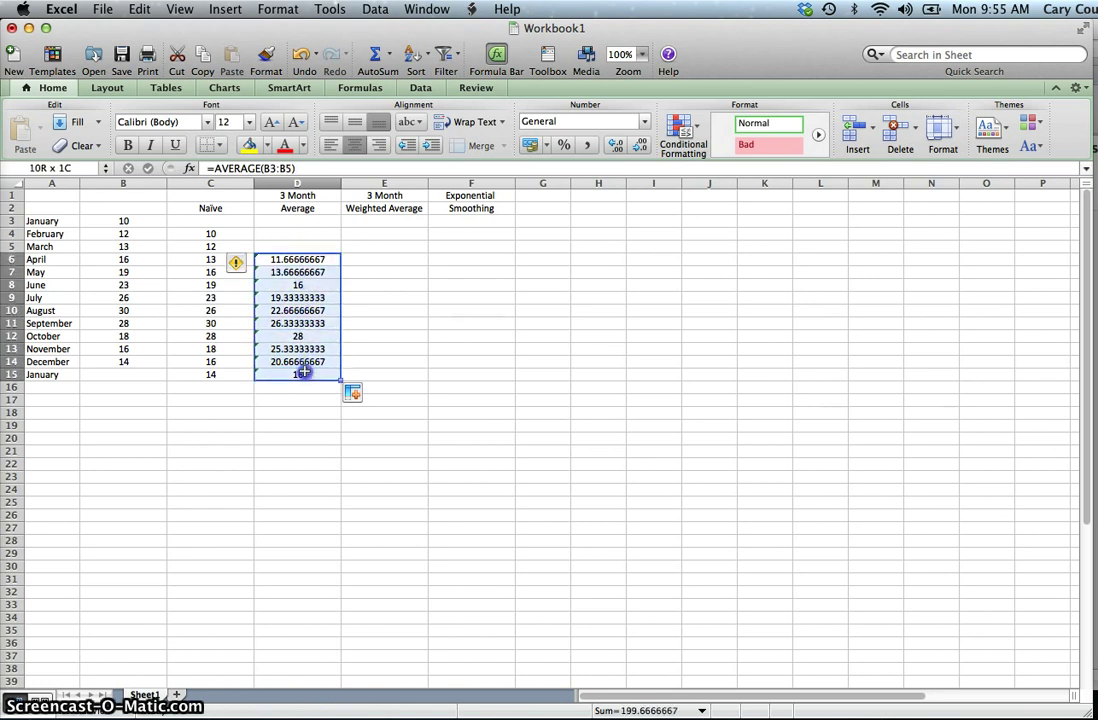
right_click(303, 373)
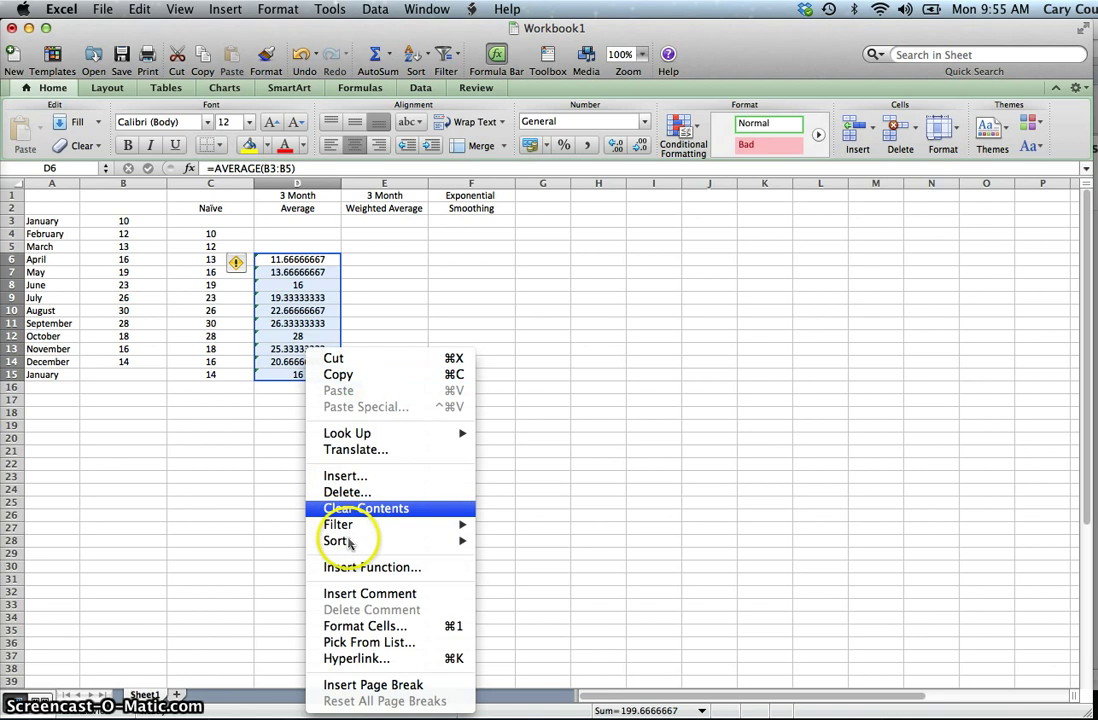
left_click(390, 629)
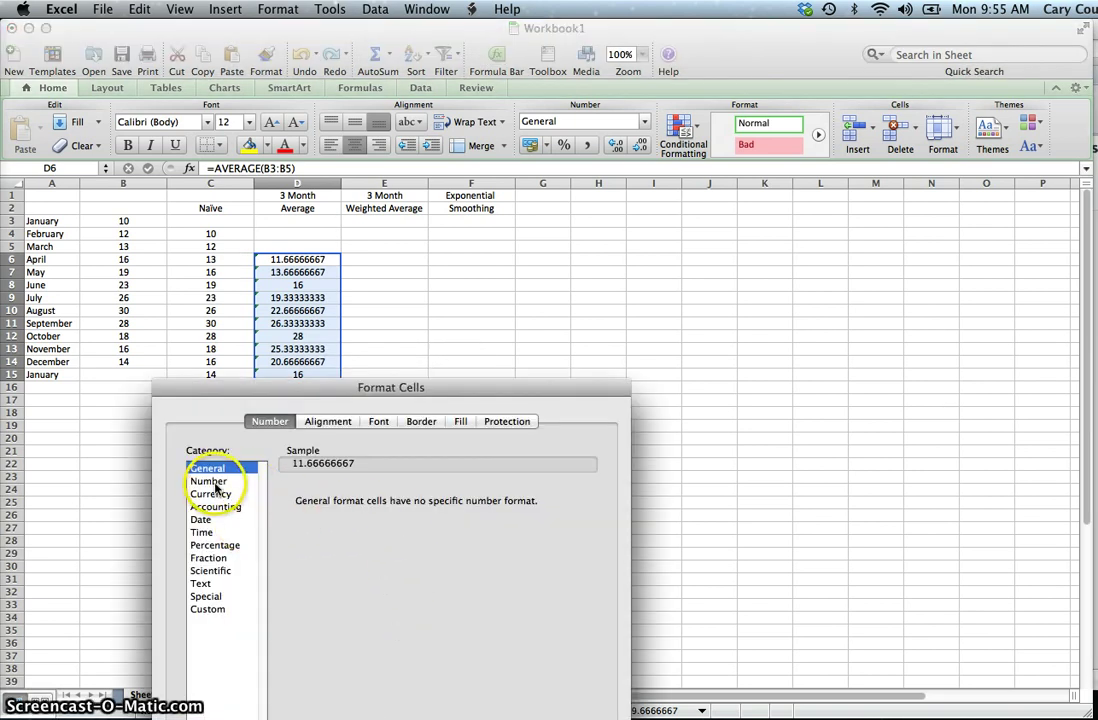
left_click(210, 483)
left_click(390, 507)
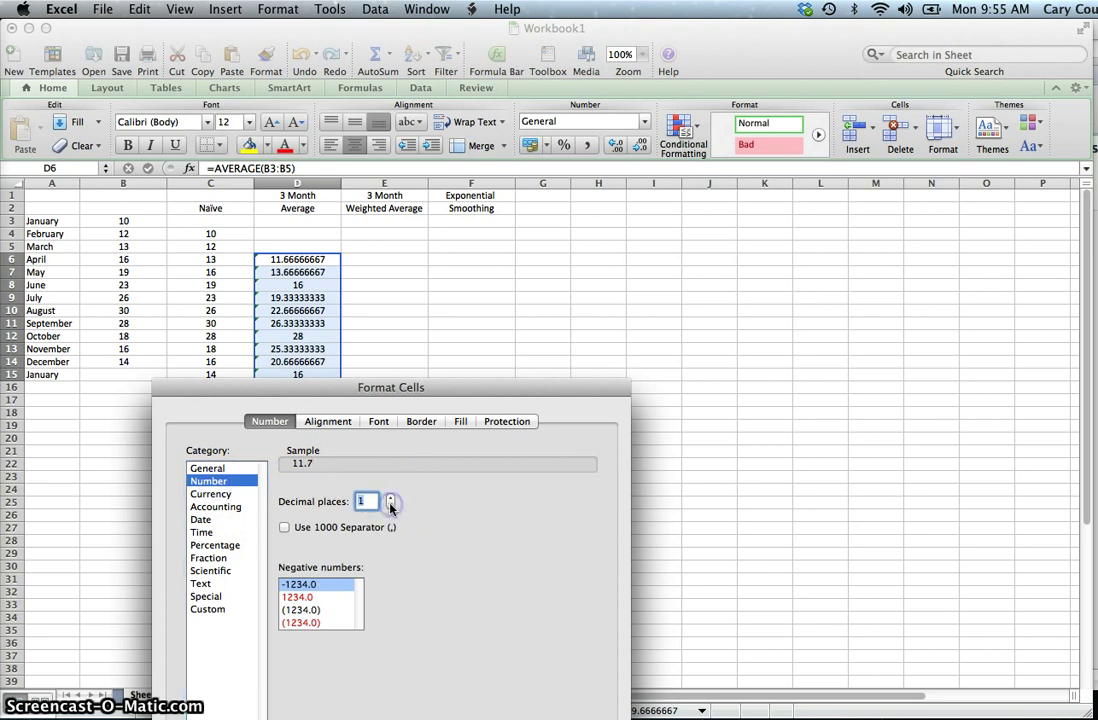
left_click(390, 507)
left_click_drag(305, 393, 282, 216)
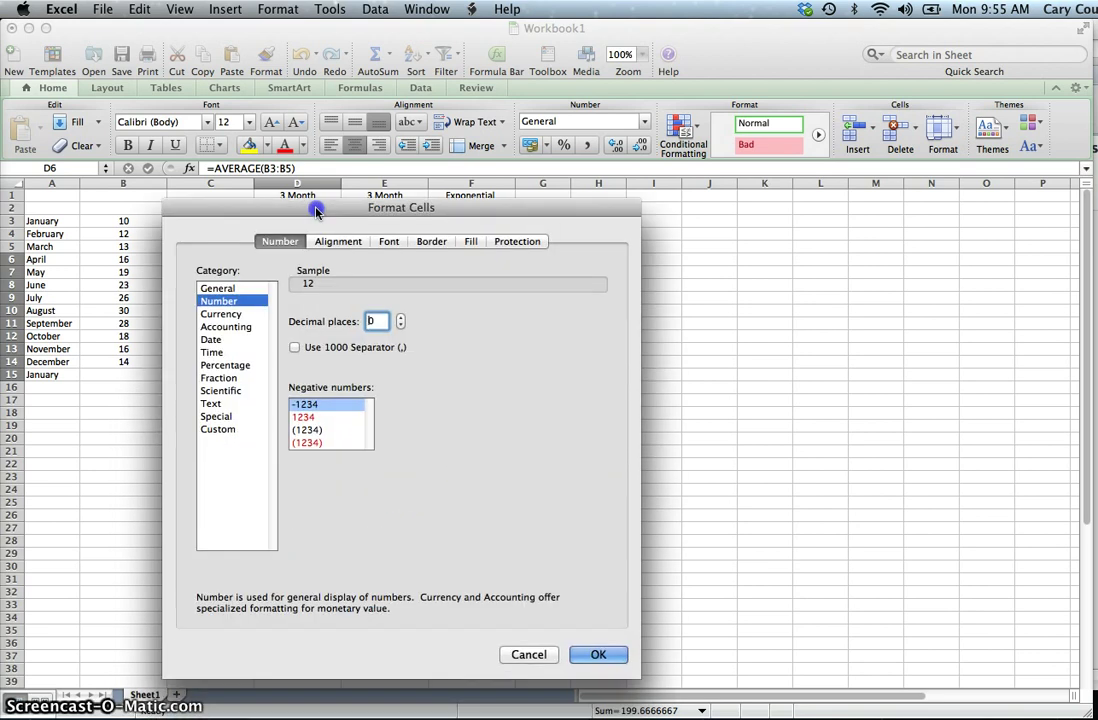
left_click(600, 654)
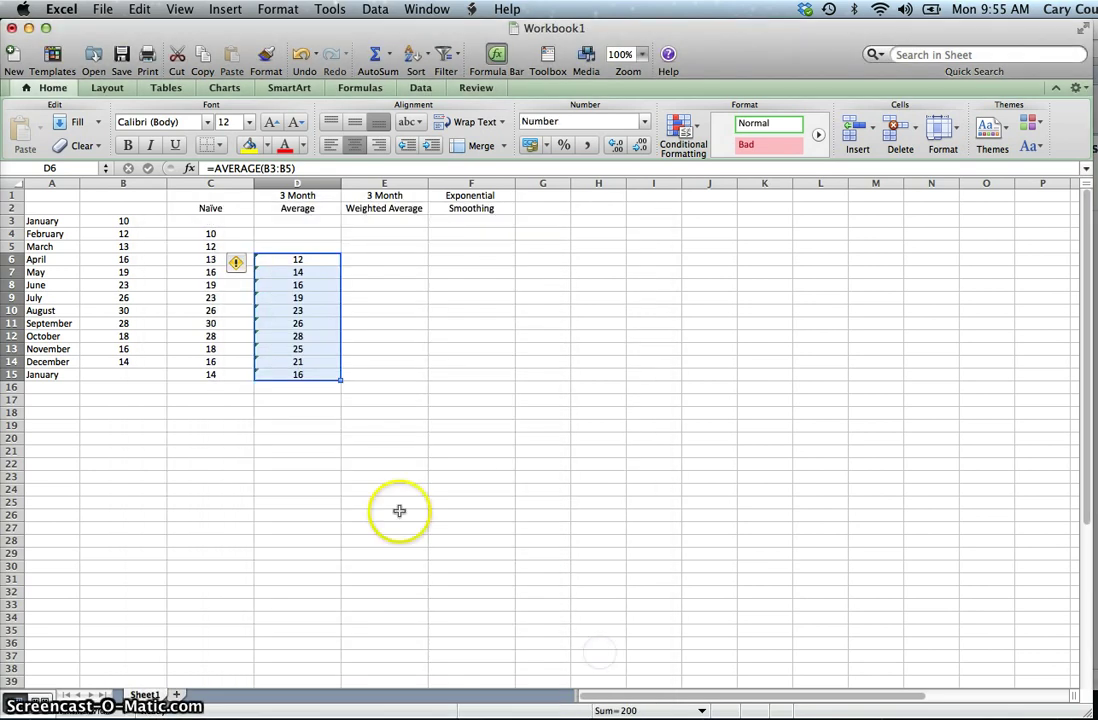
Step: Inspect which months the October three-month average formula in D12 refers to
left_click(296, 401)
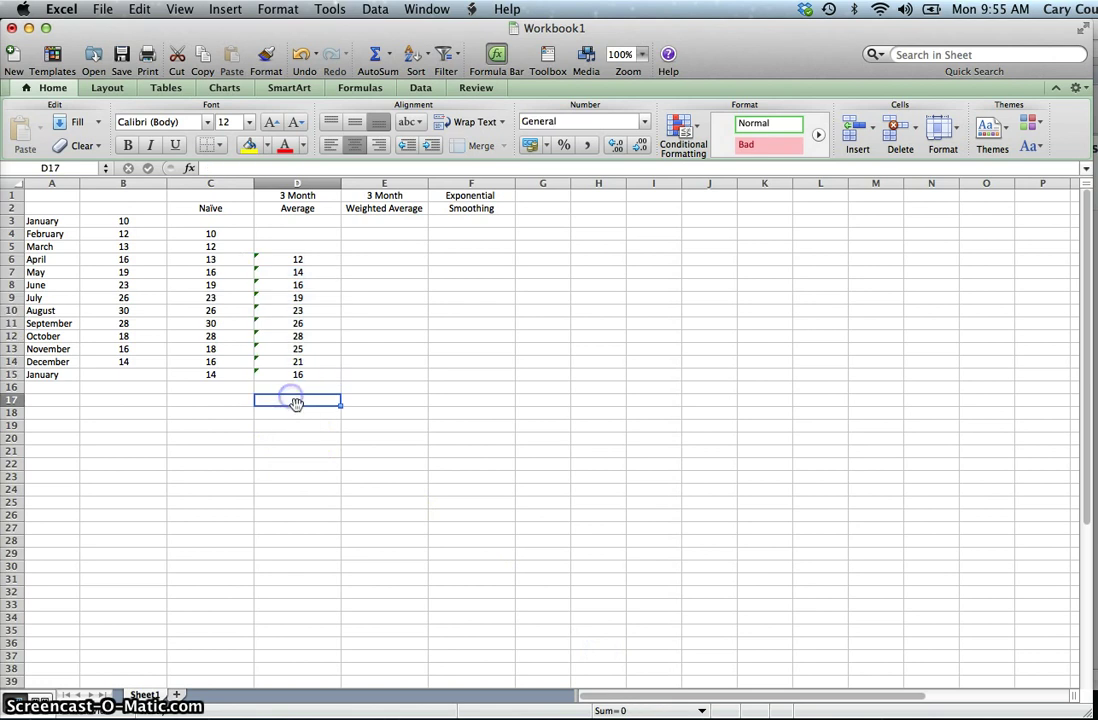
double_click(298, 337)
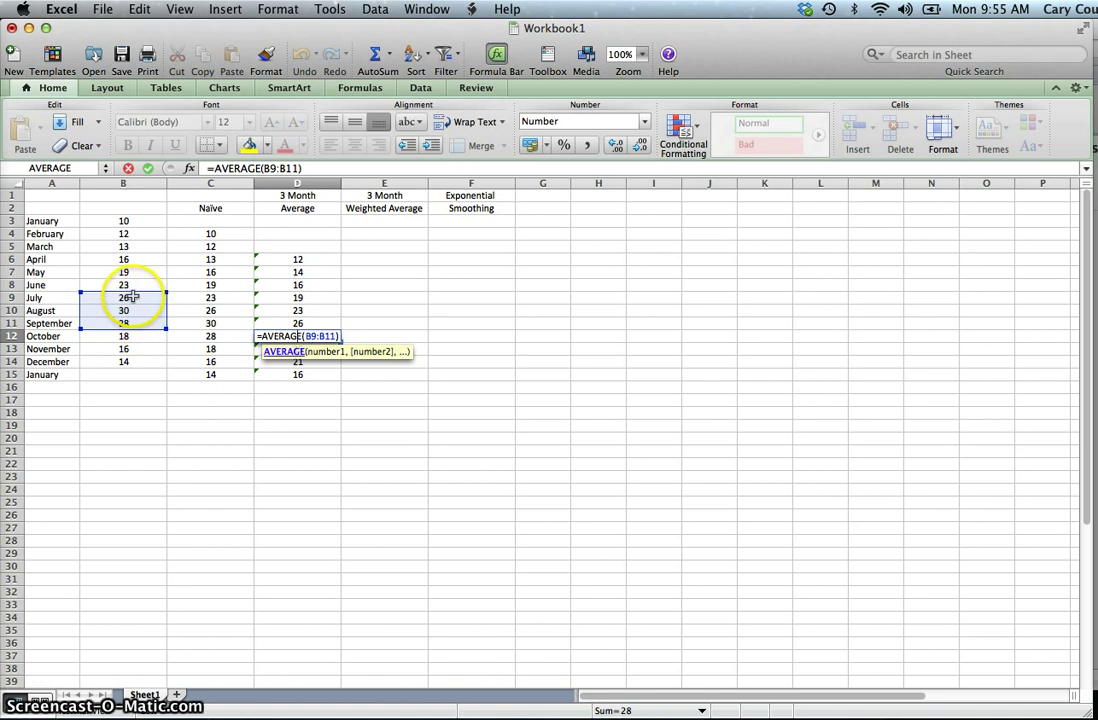
key("Return")
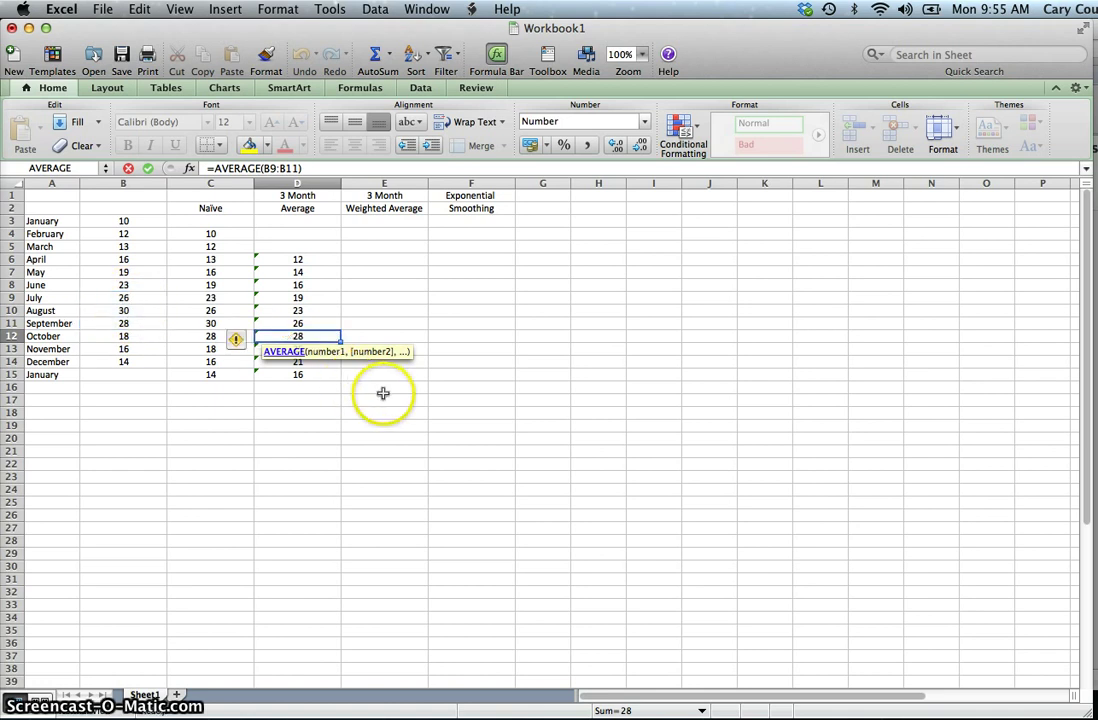
Step: Build the weighted sum =(B5*3)+(B4*2)+(B3) in E6 for April's 3 Month Weighted Average forecast
left_click(373, 260)
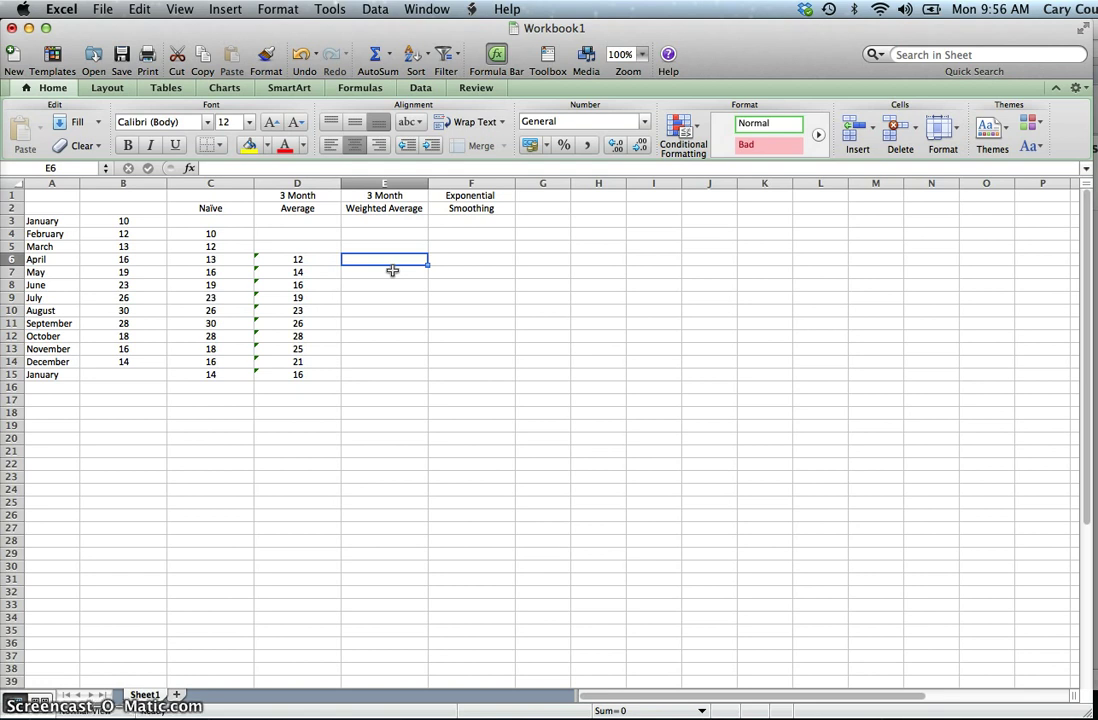
left_click(387, 270)
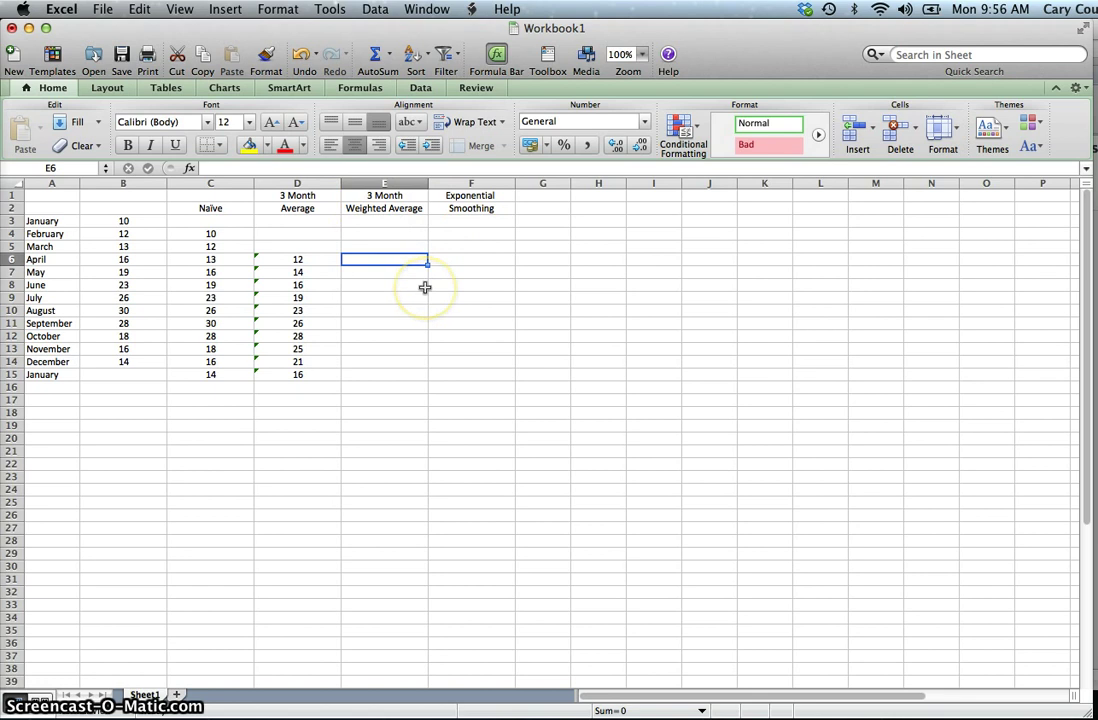
type("=")
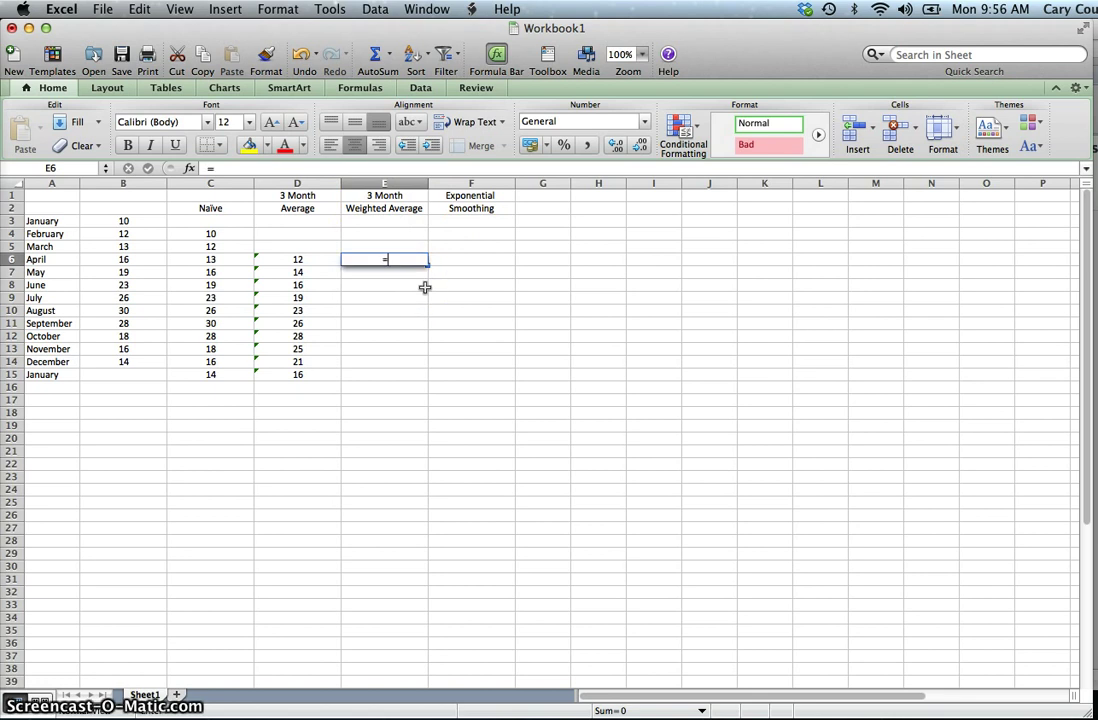
left_click_drag(424, 284, 148, 275)
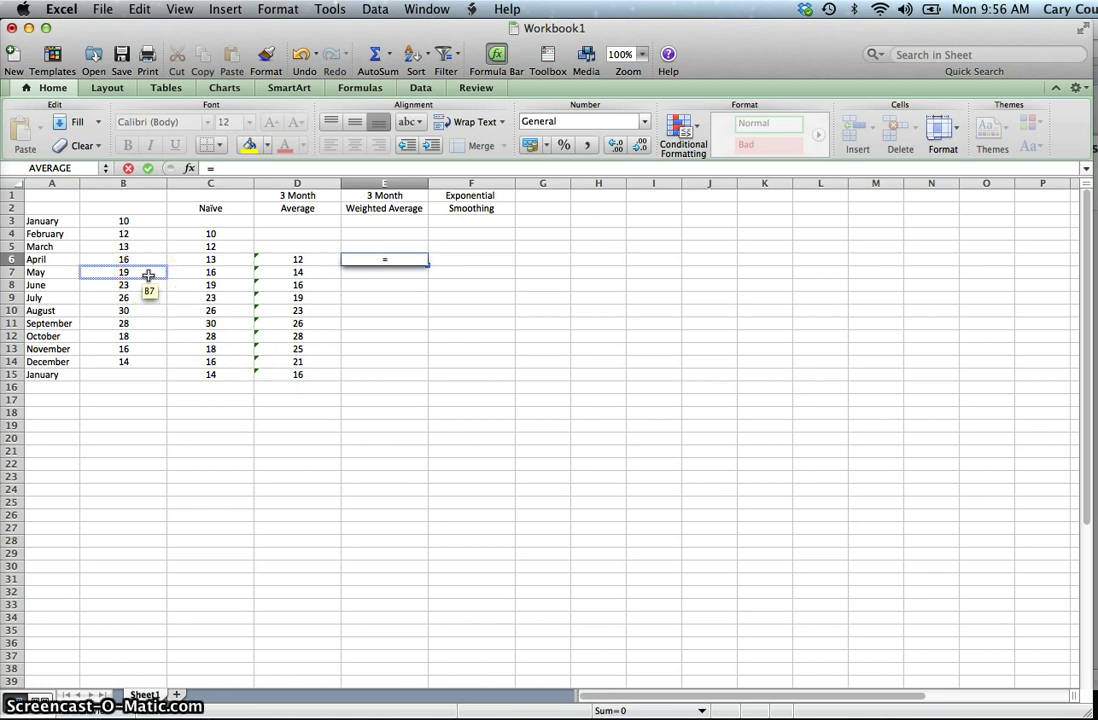
type("(")
left_click_drag(148, 275, 130, 246)
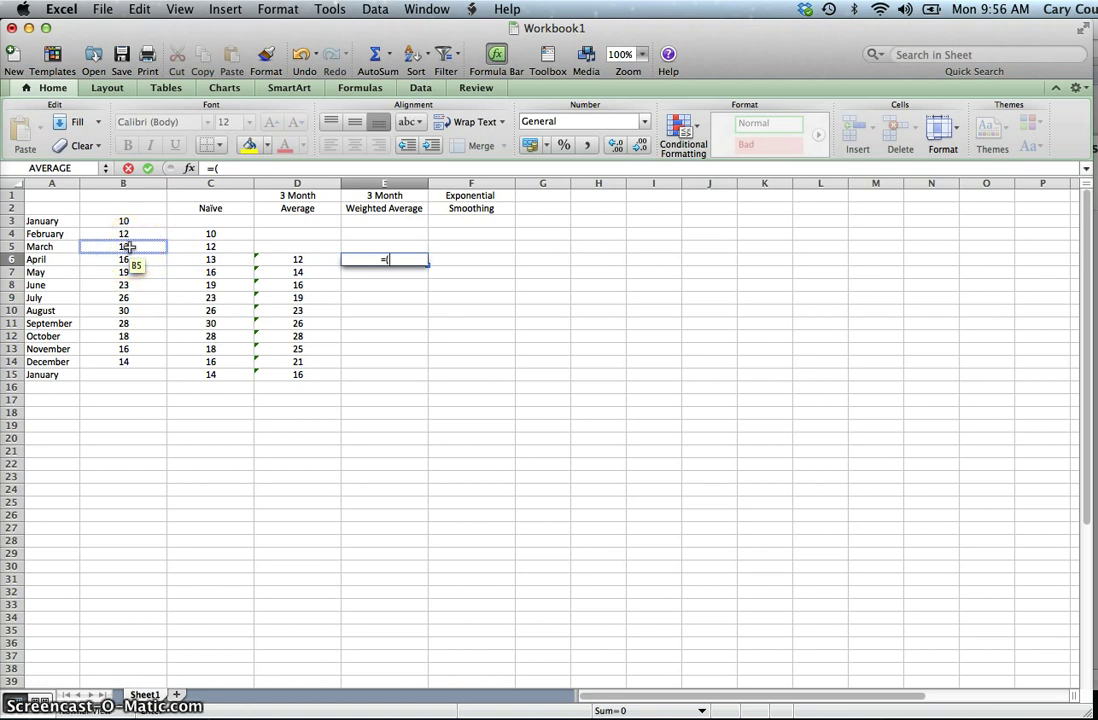
left_click(130, 246)
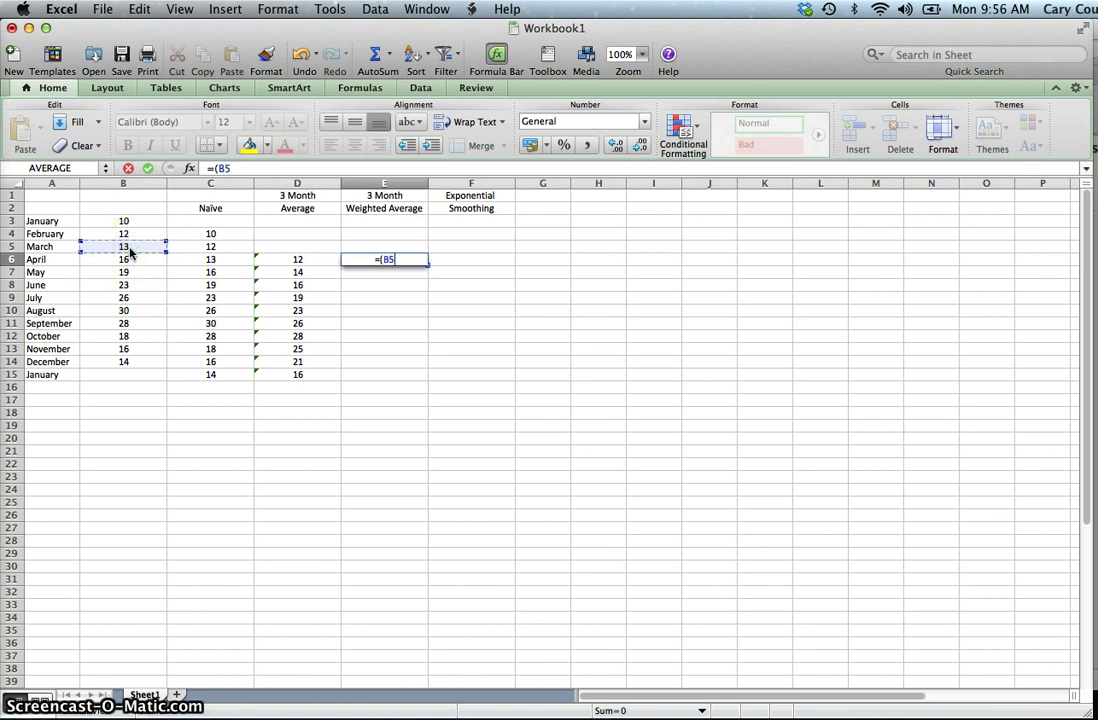
type("*")
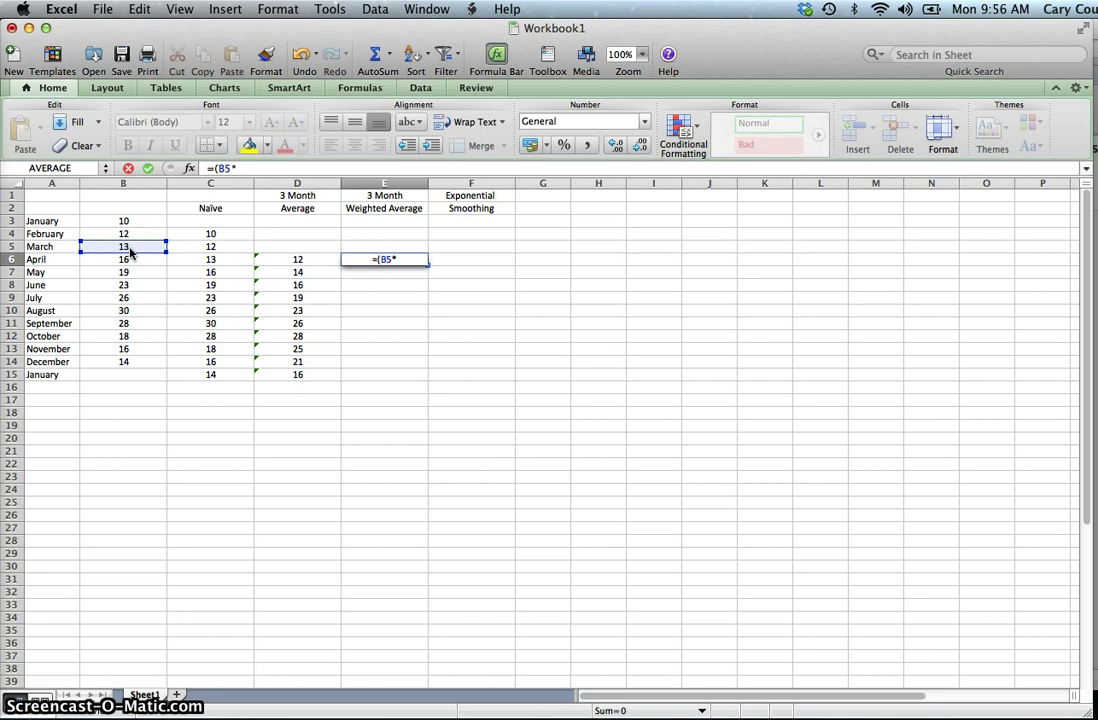
type("3")
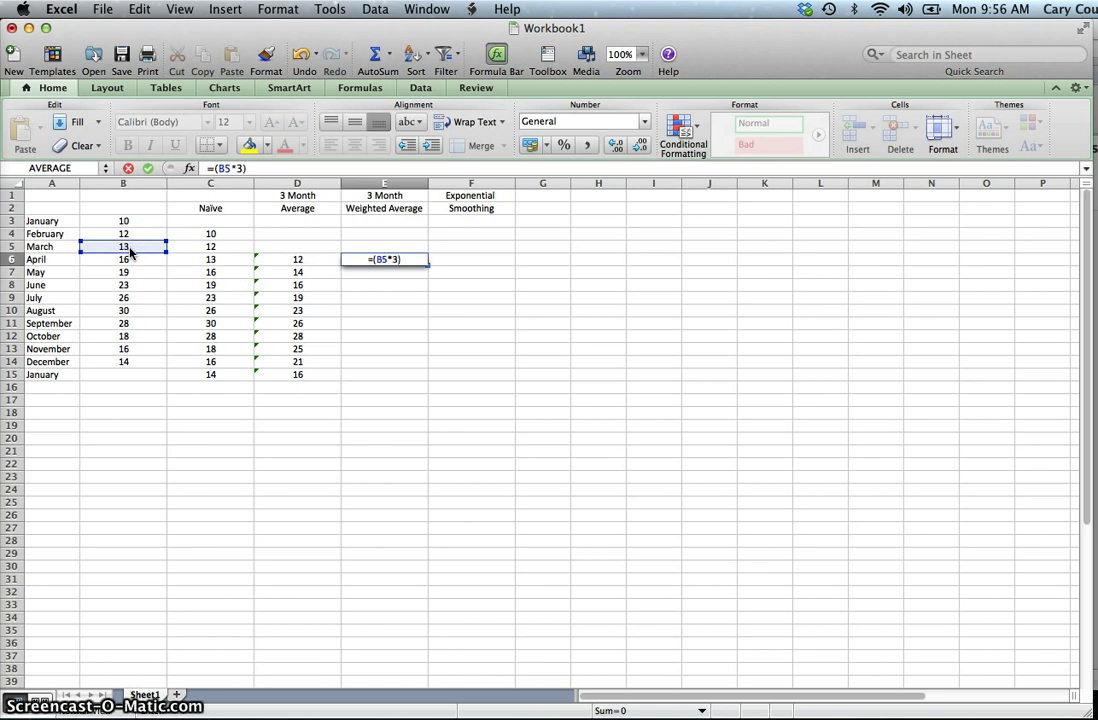
type(")+")
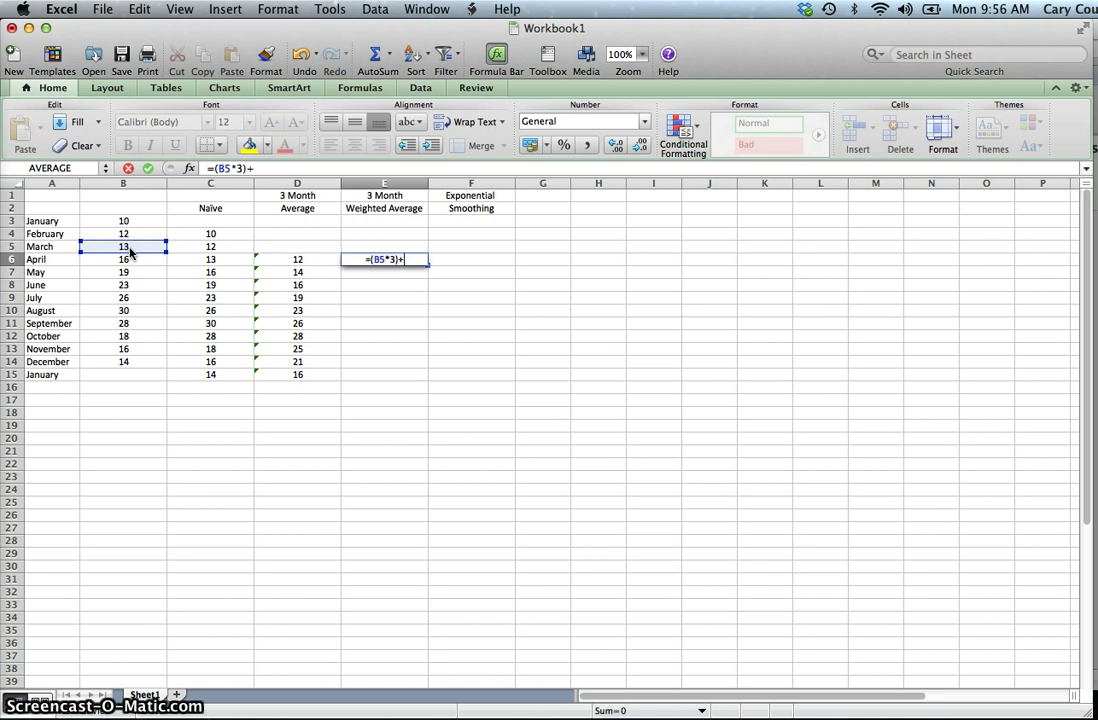
type("(")
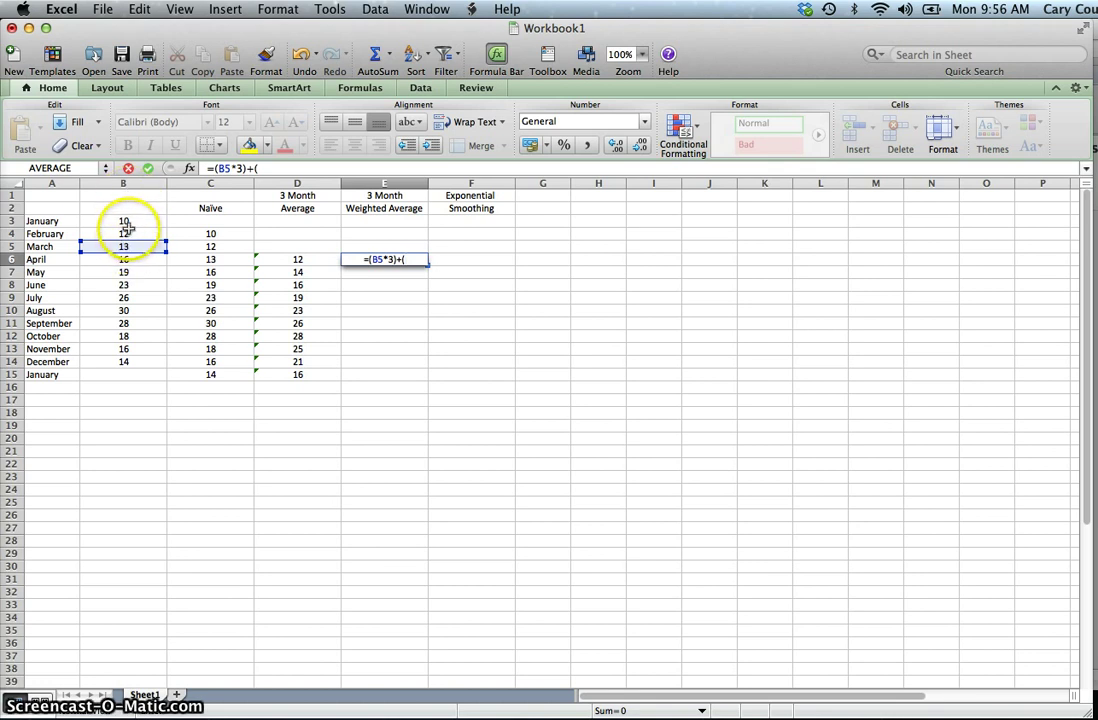
left_click(127, 231)
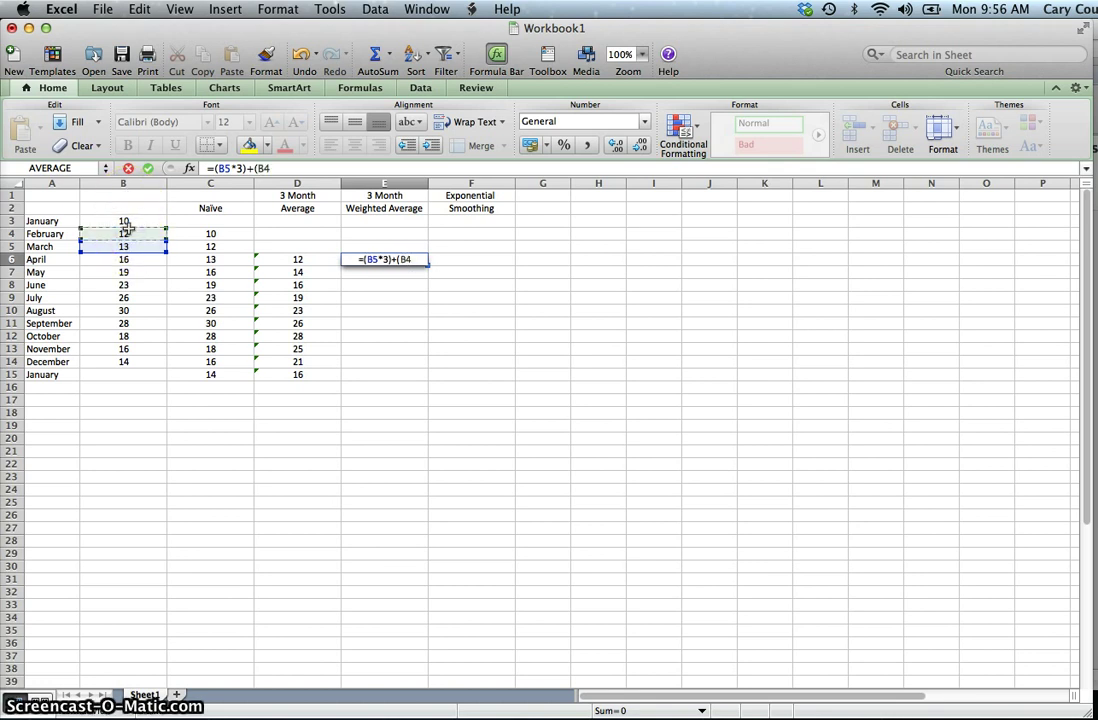
type("*2")
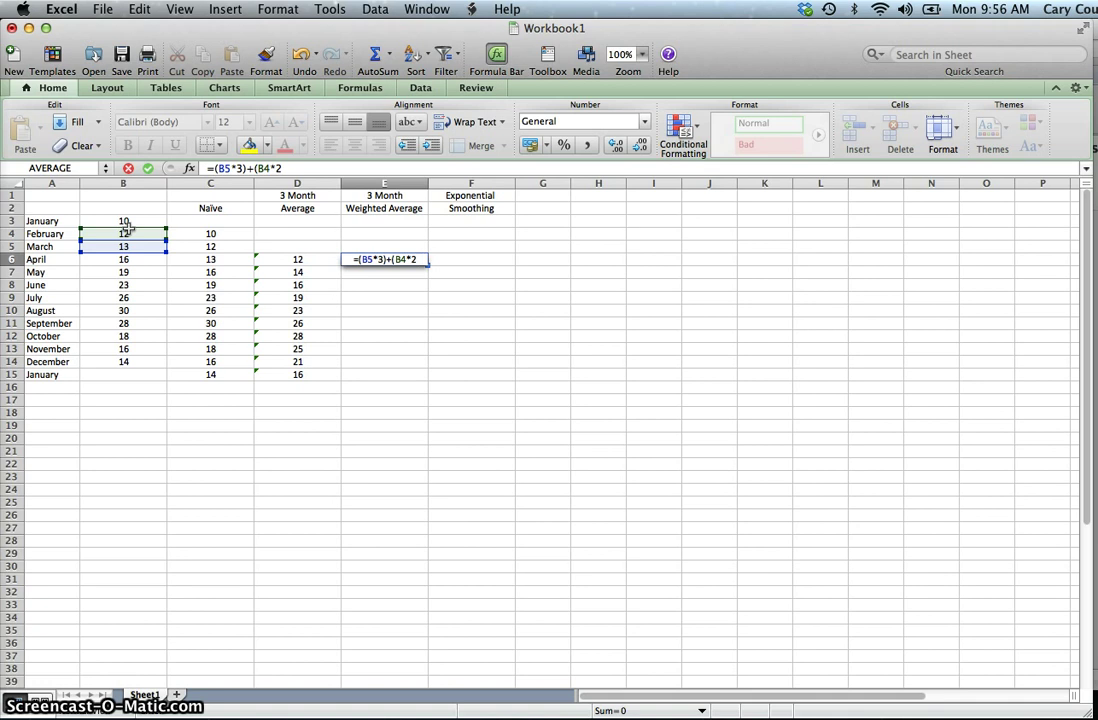
type(")+")
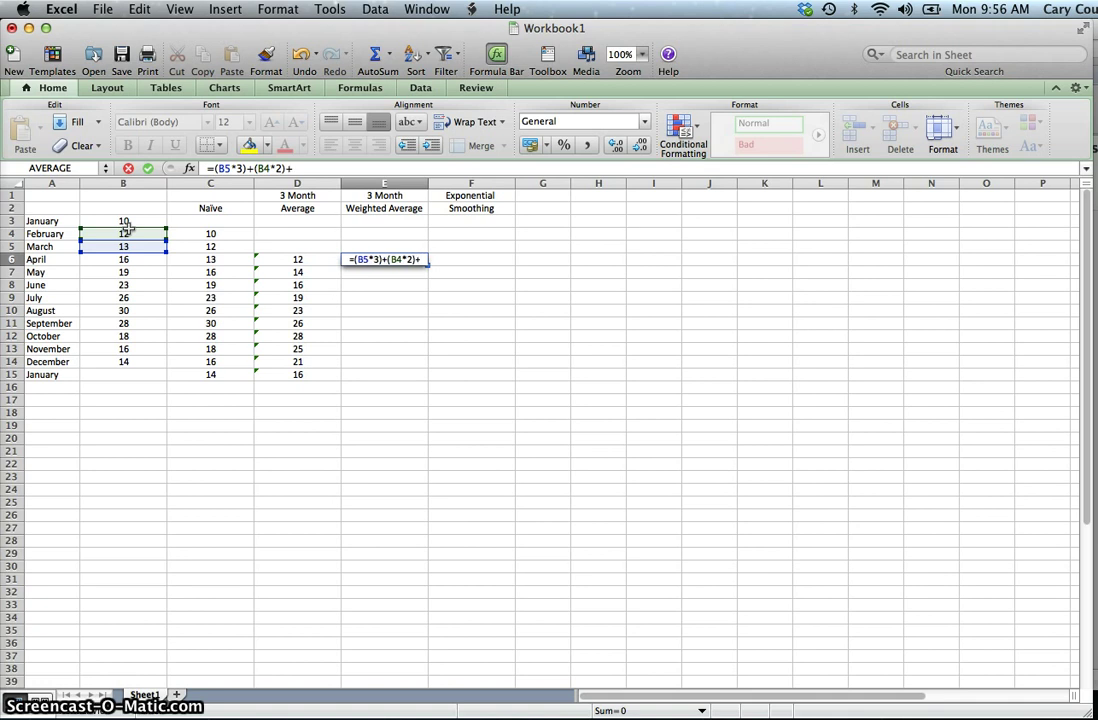
type("(")
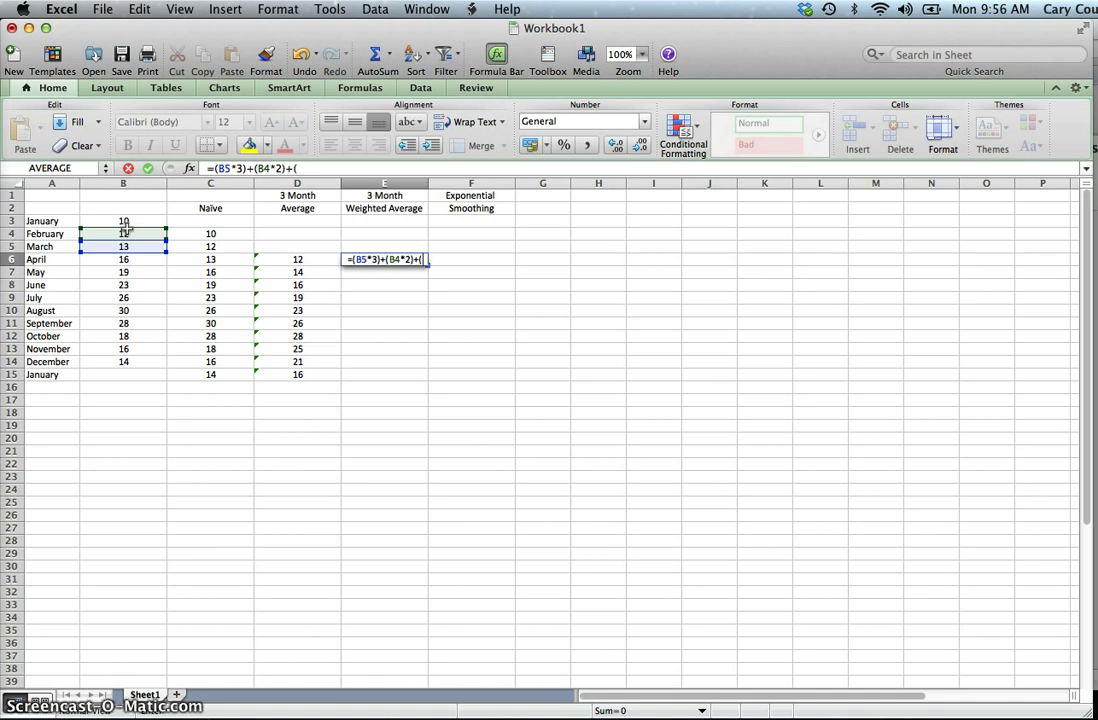
left_click(124, 220)
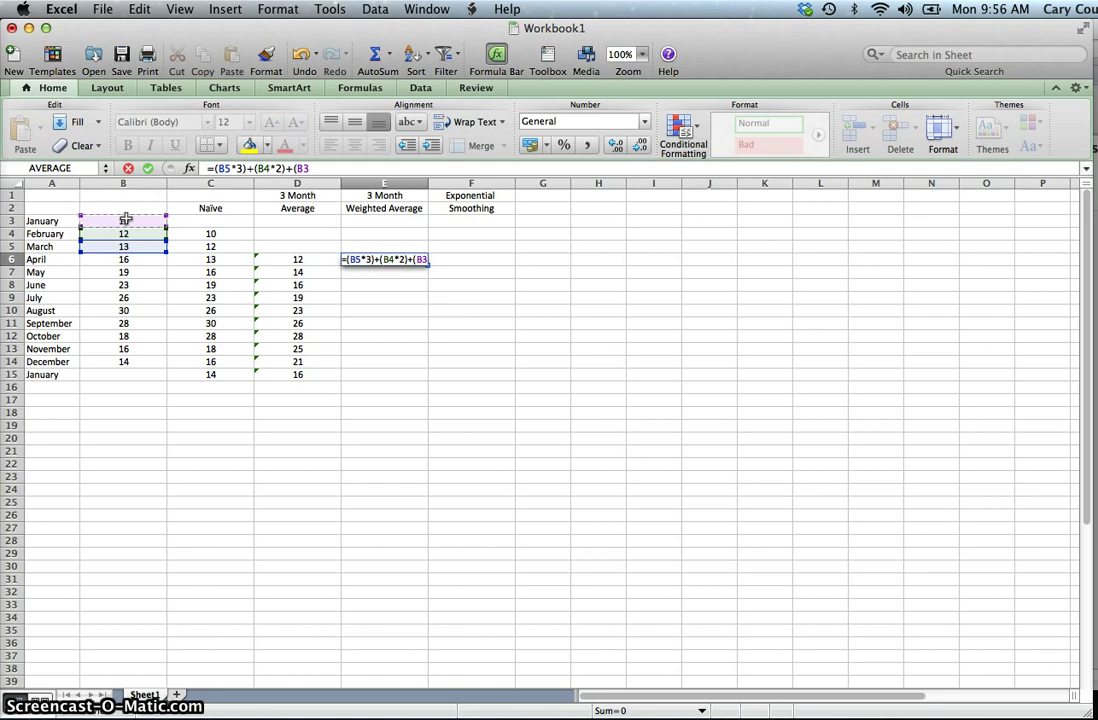
type(")")
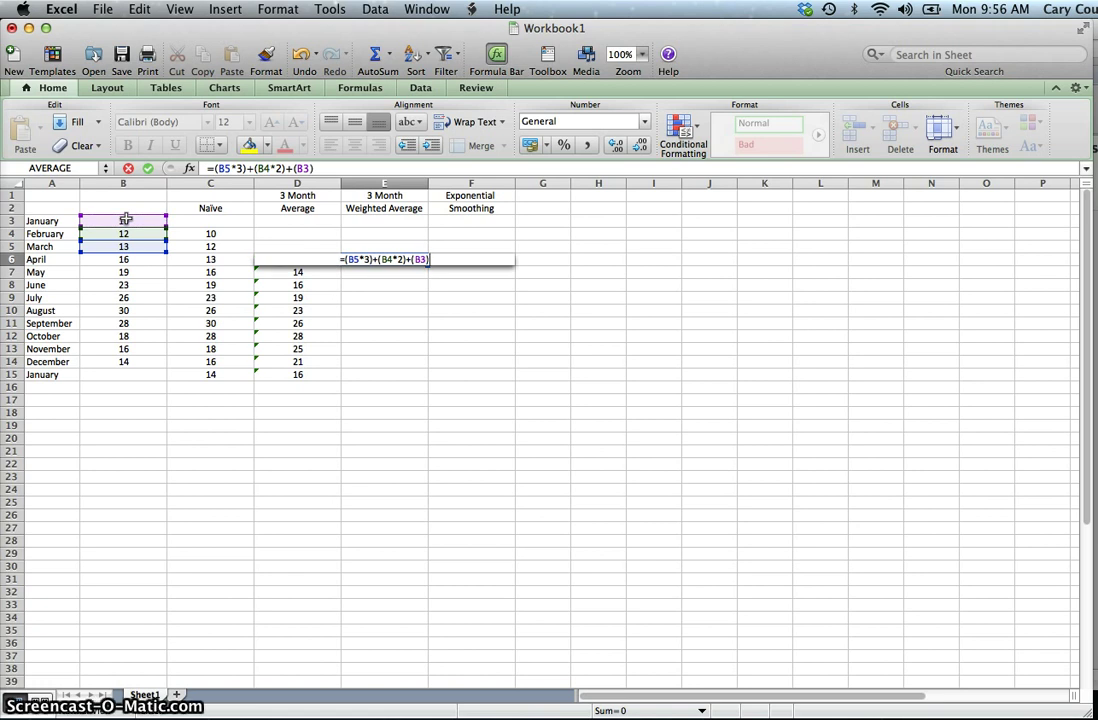
Step: Enclose the weighted sum in E6 in outer parentheses and divide it by 6, giving =((B5*3)+(B4*2)+(B3))/6
type(")")
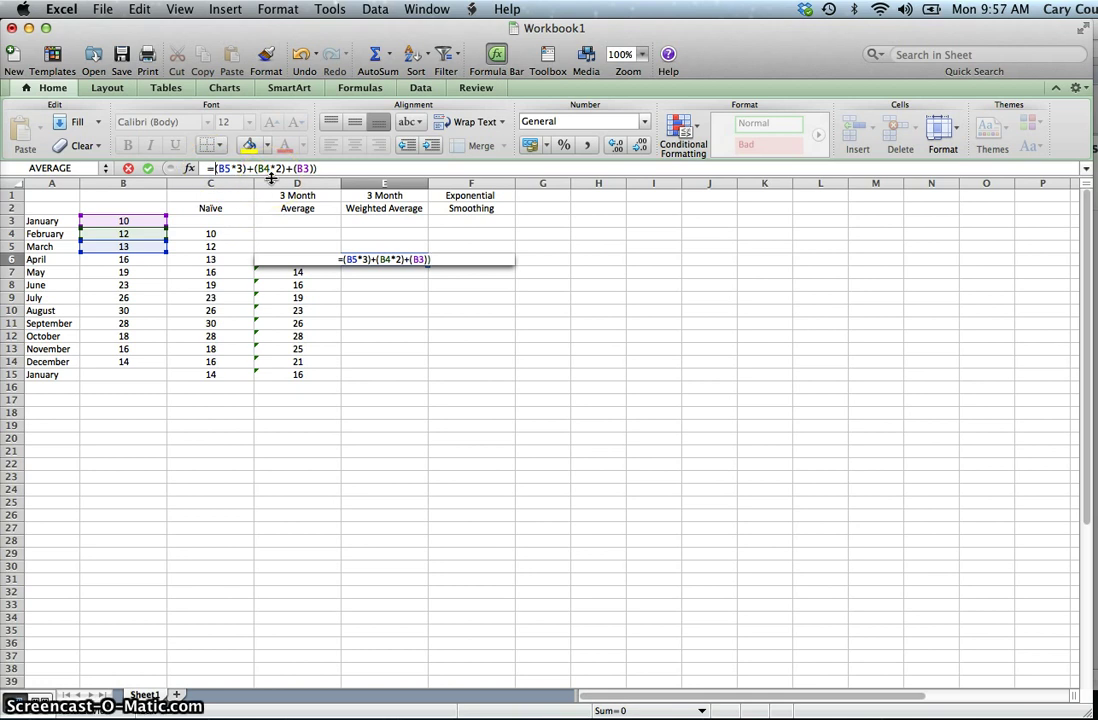
type("(")
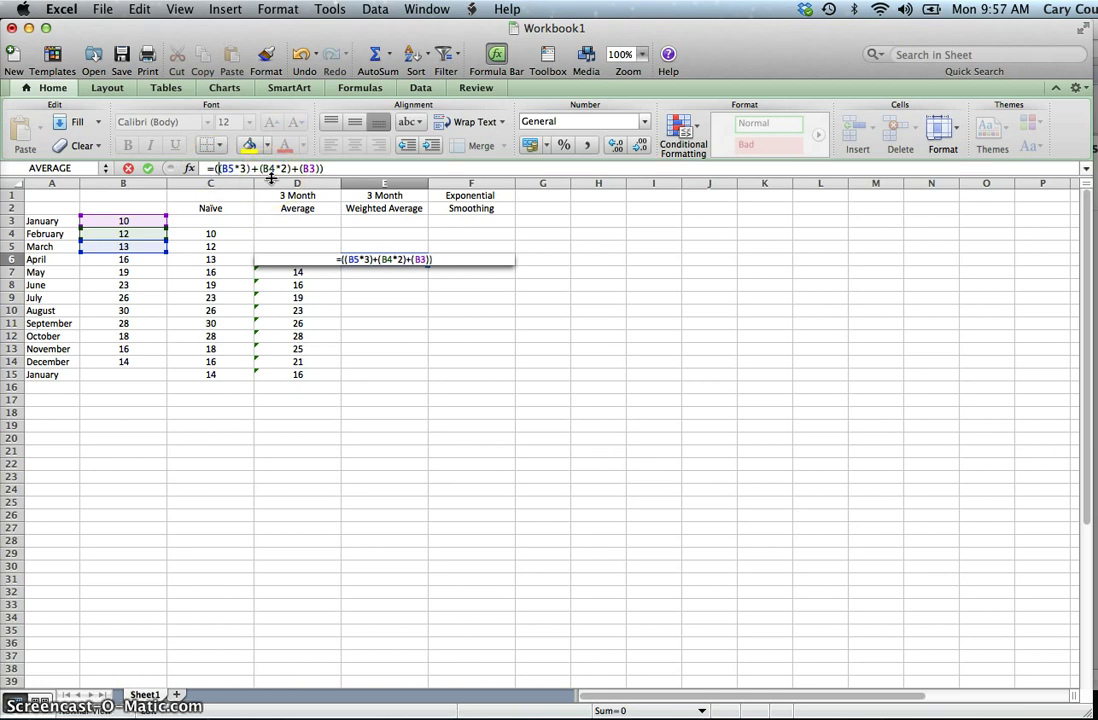
left_click(324, 169)
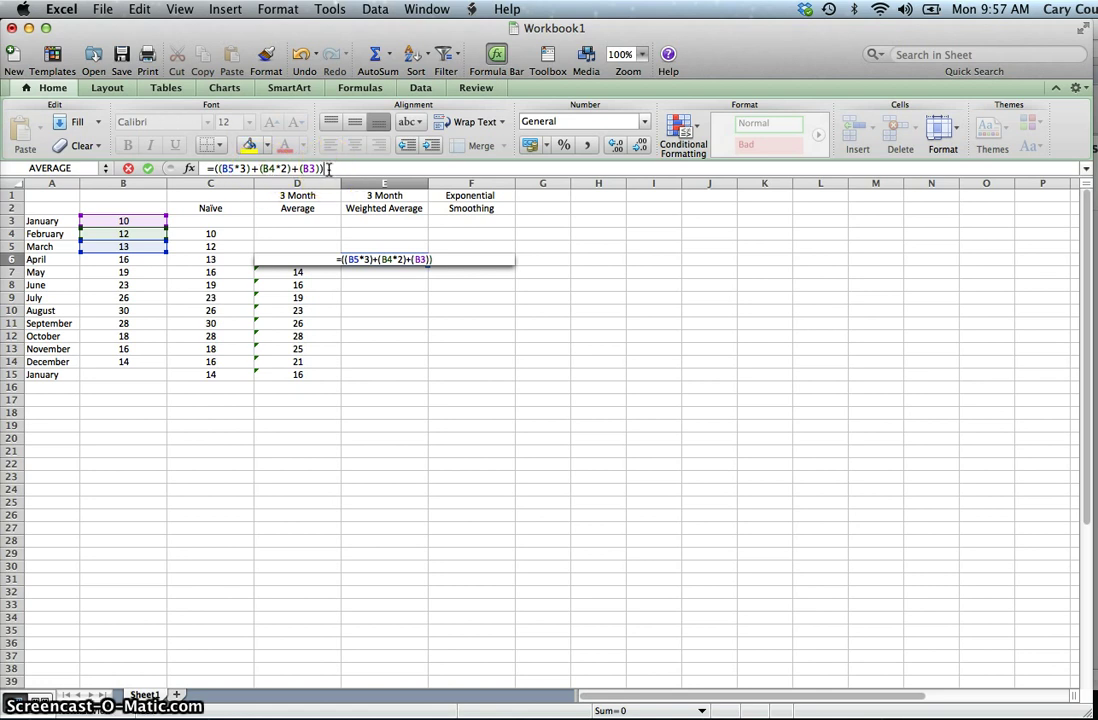
type("/")
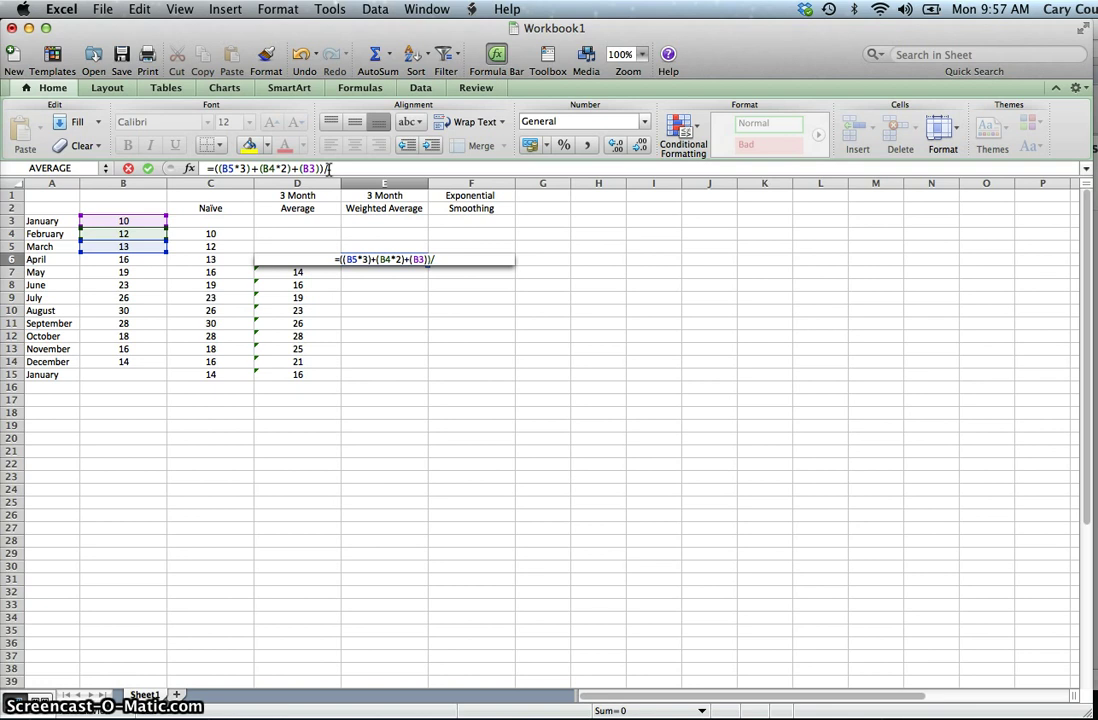
type("6")
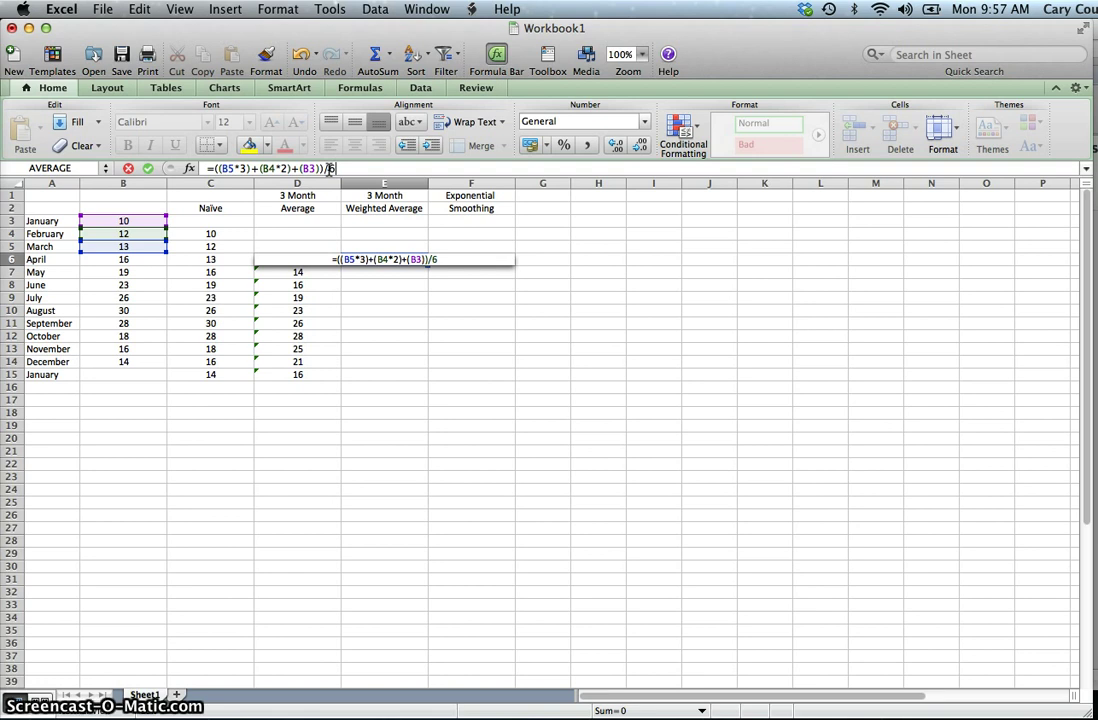
key("Return")
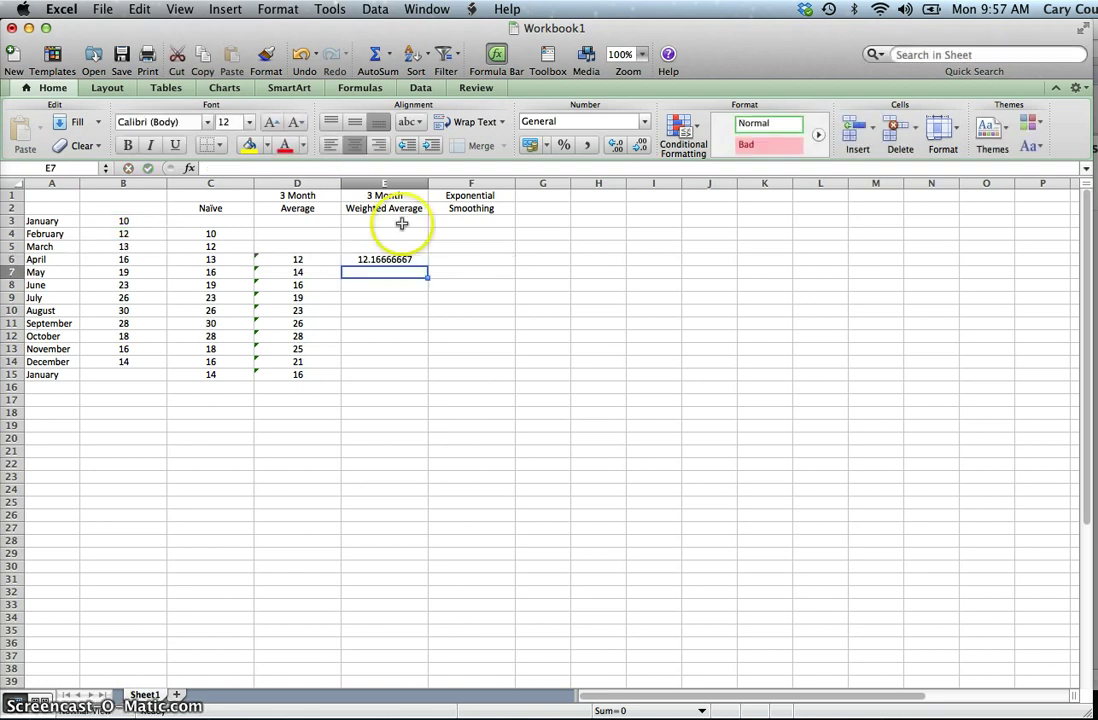
Step: Fill the weighted average formula from E6 down through January in E15 and check September's formula in E11
left_click(393, 260)
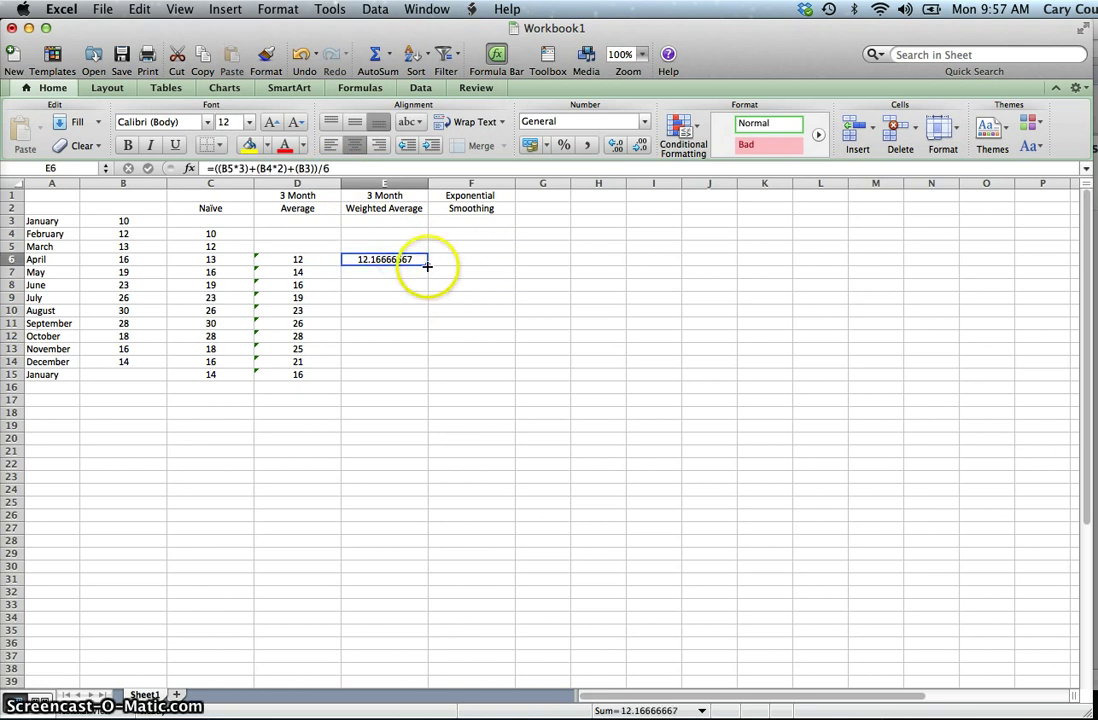
left_click_drag(427, 263, 422, 378)
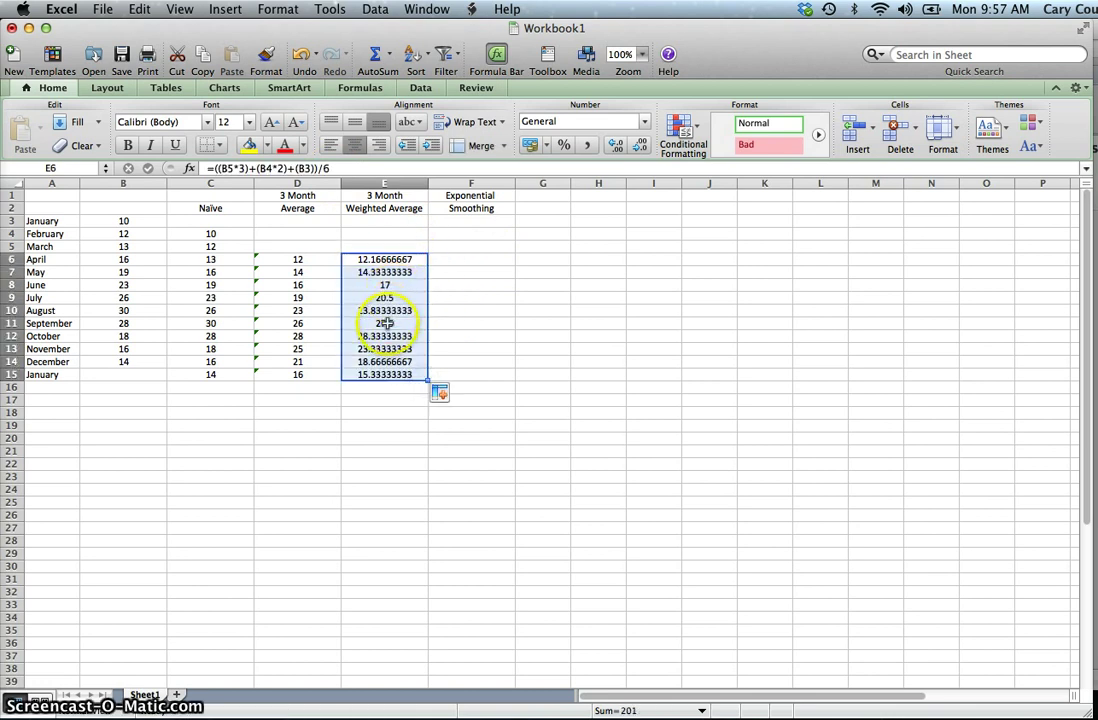
left_click(386, 323)
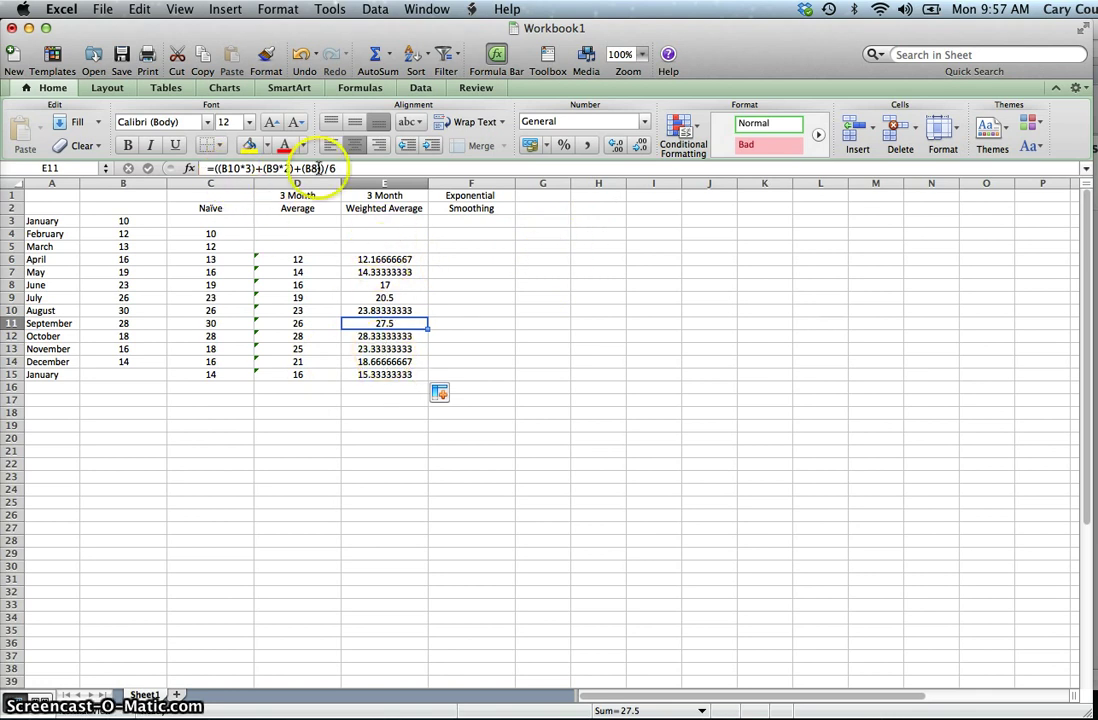
Step: Format the three-month weighted averages in E6:E15 as Number with 0 decimal places
left_click_drag(377, 259, 383, 374)
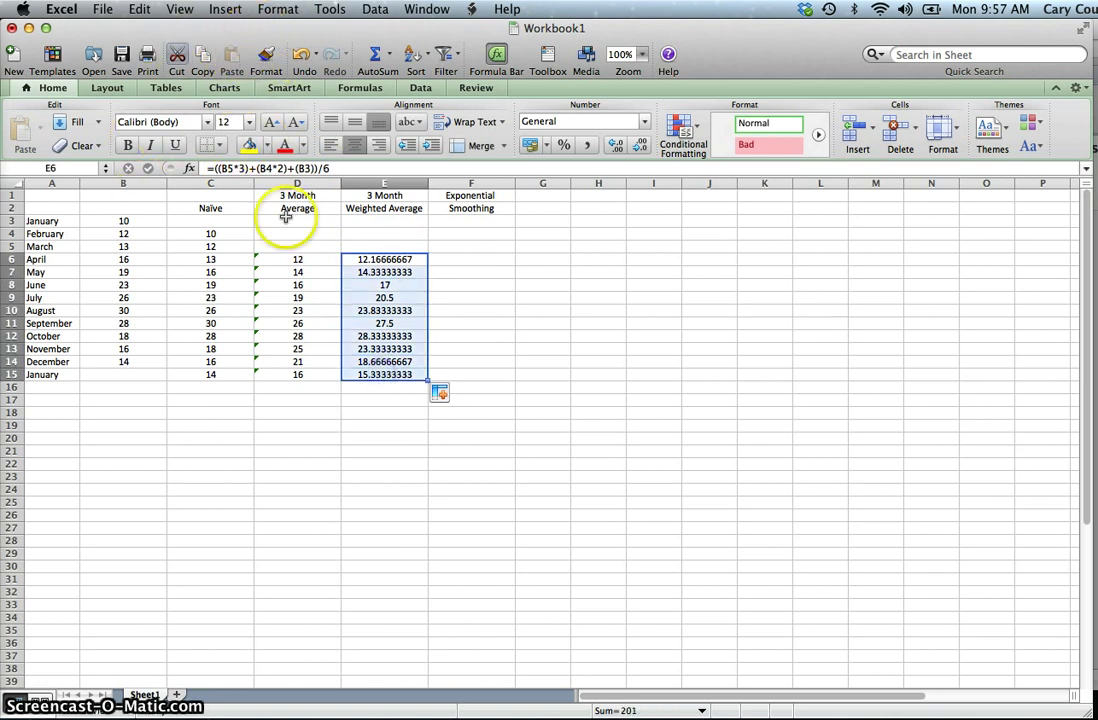
right_click(390, 316)
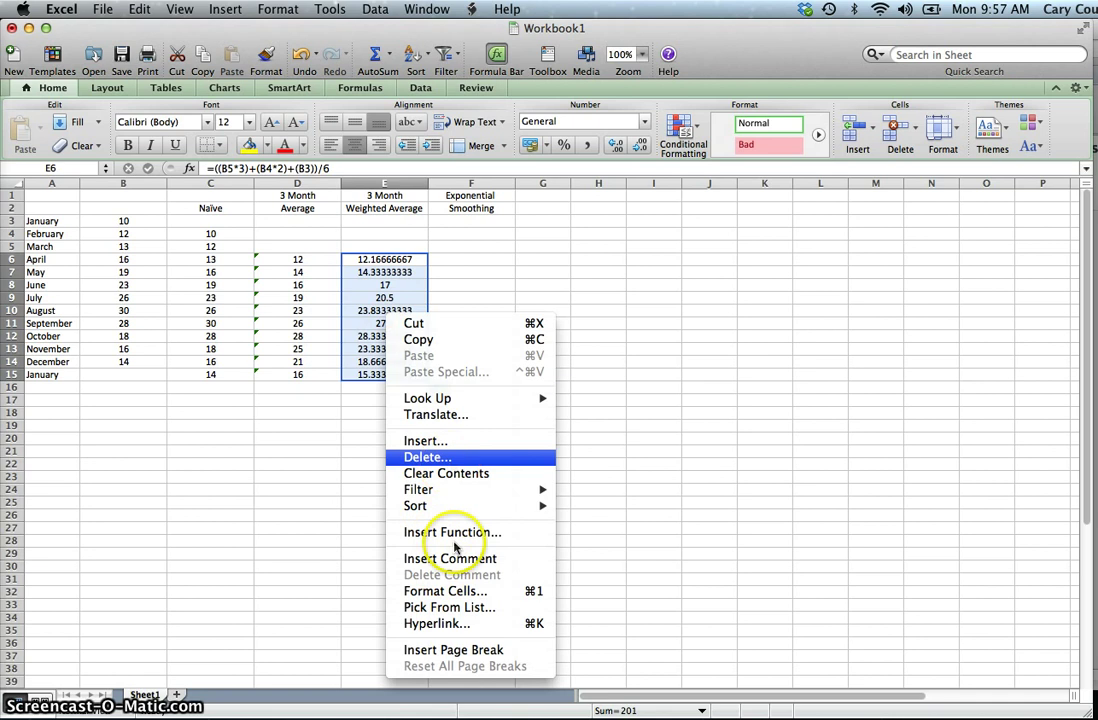
left_click(463, 591)
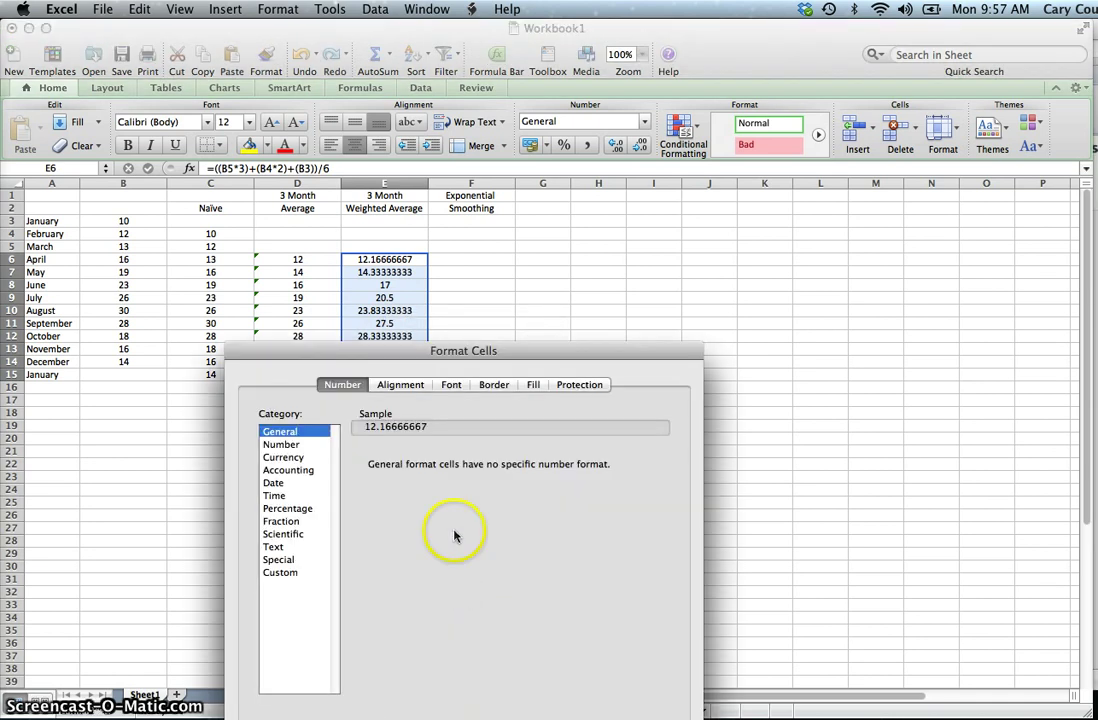
left_click(290, 447)
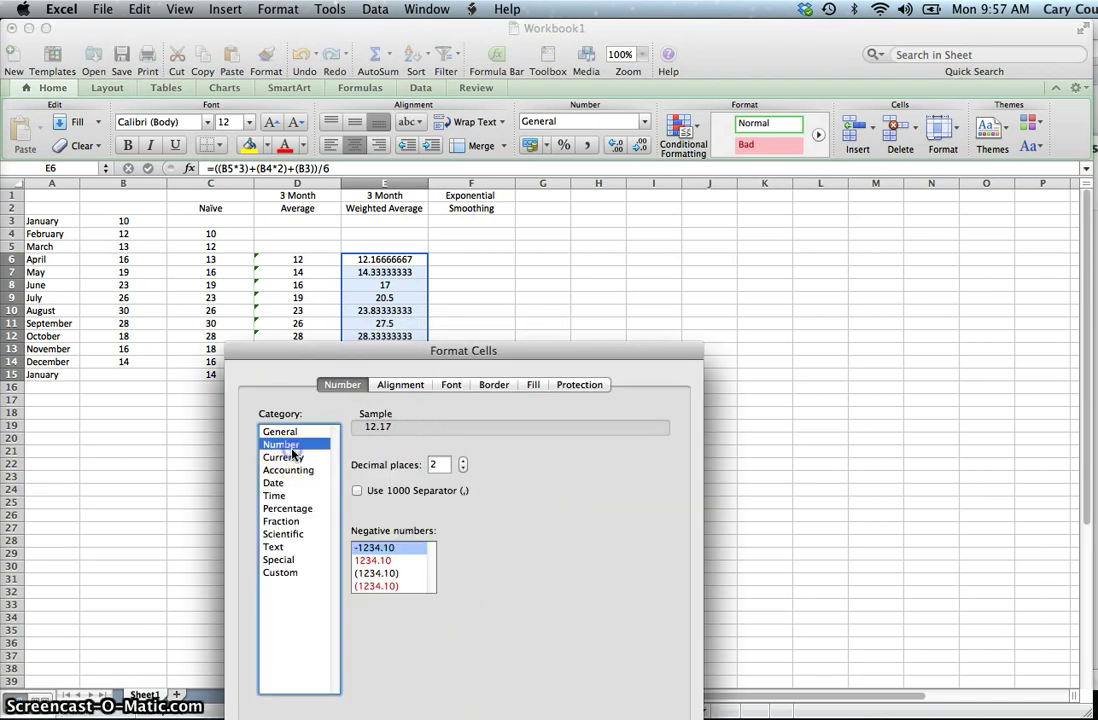
left_click(463, 469)
left_click(463, 469)
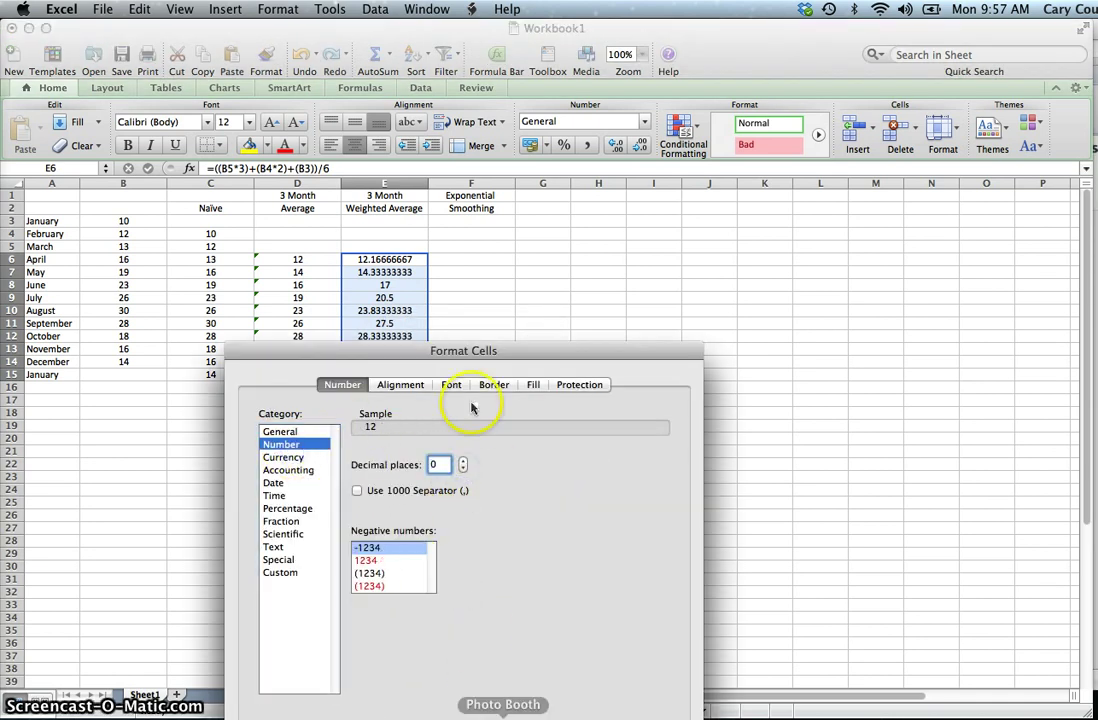
left_click_drag(390, 356, 528, 270)
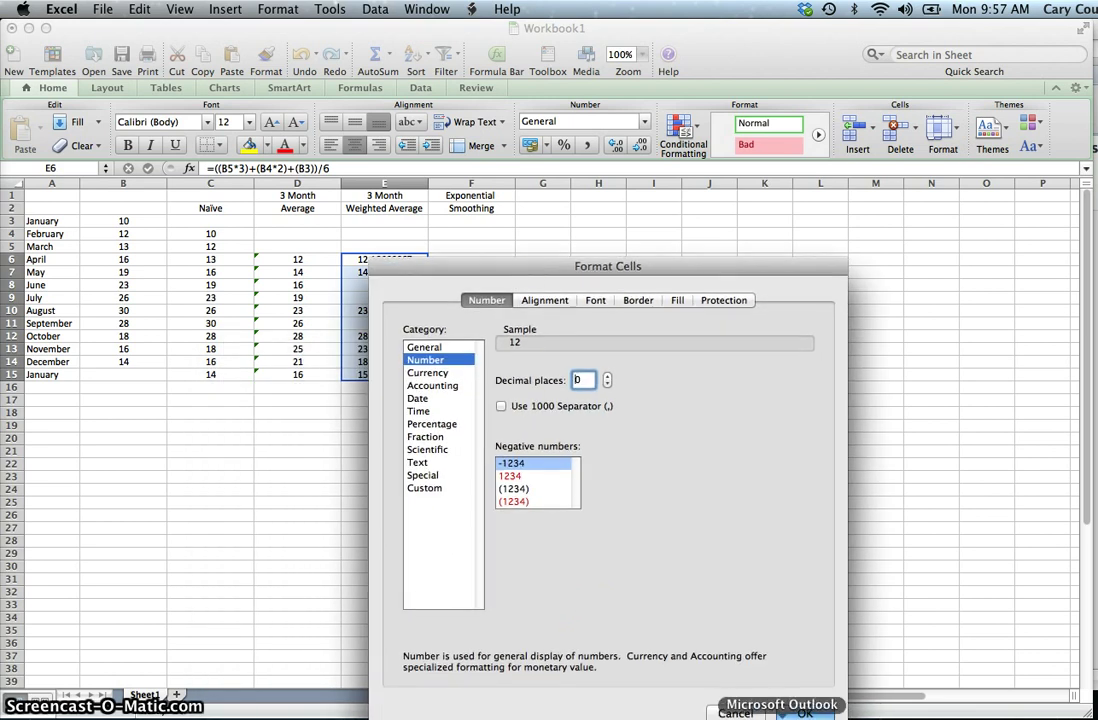
left_click(805, 712)
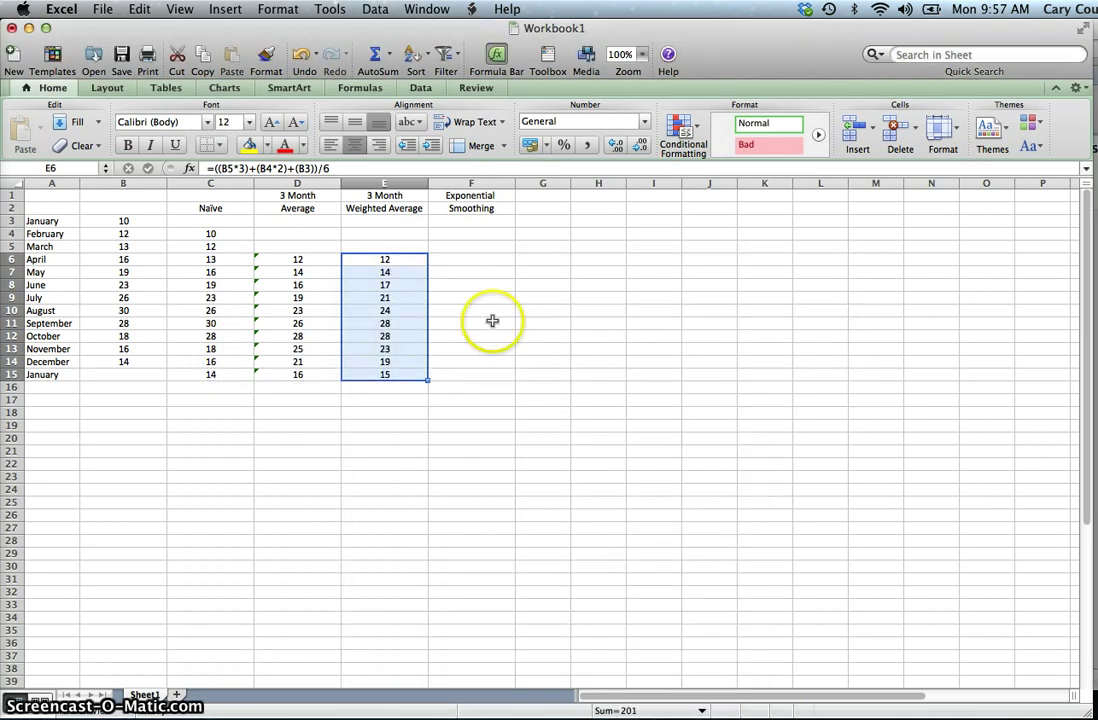
Step: Enter the exponential smoothing constant .5 in G2, beside the Exponential Smoothing heading
left_click(453, 261)
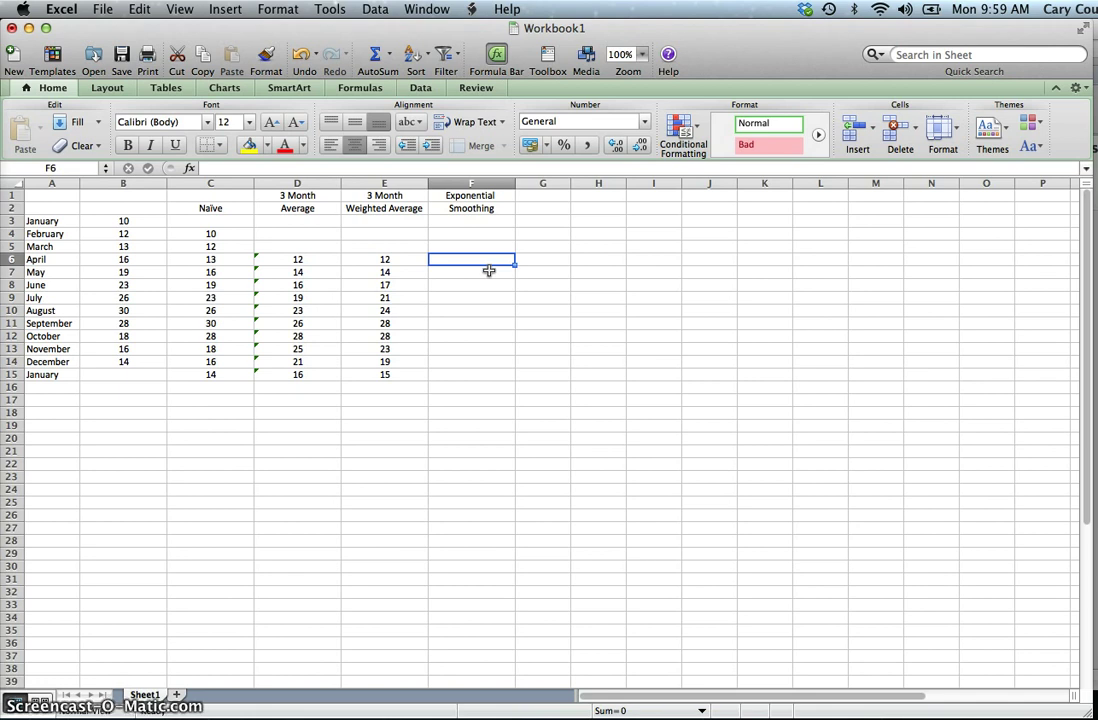
left_click(536, 209)
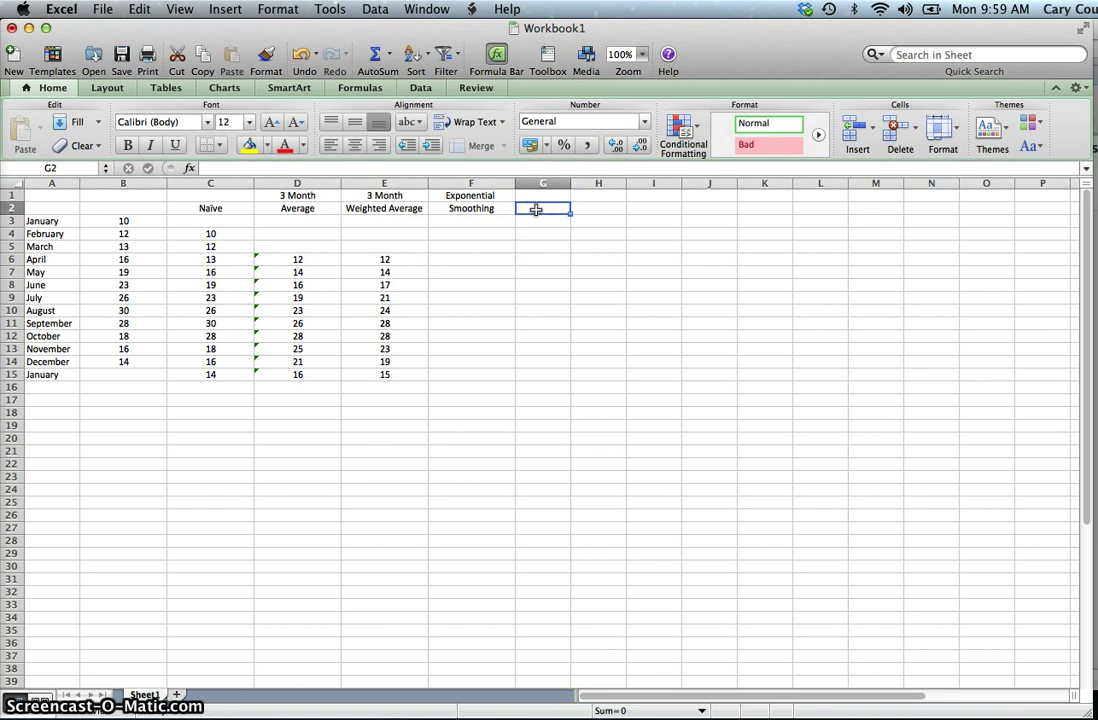
type(".5")
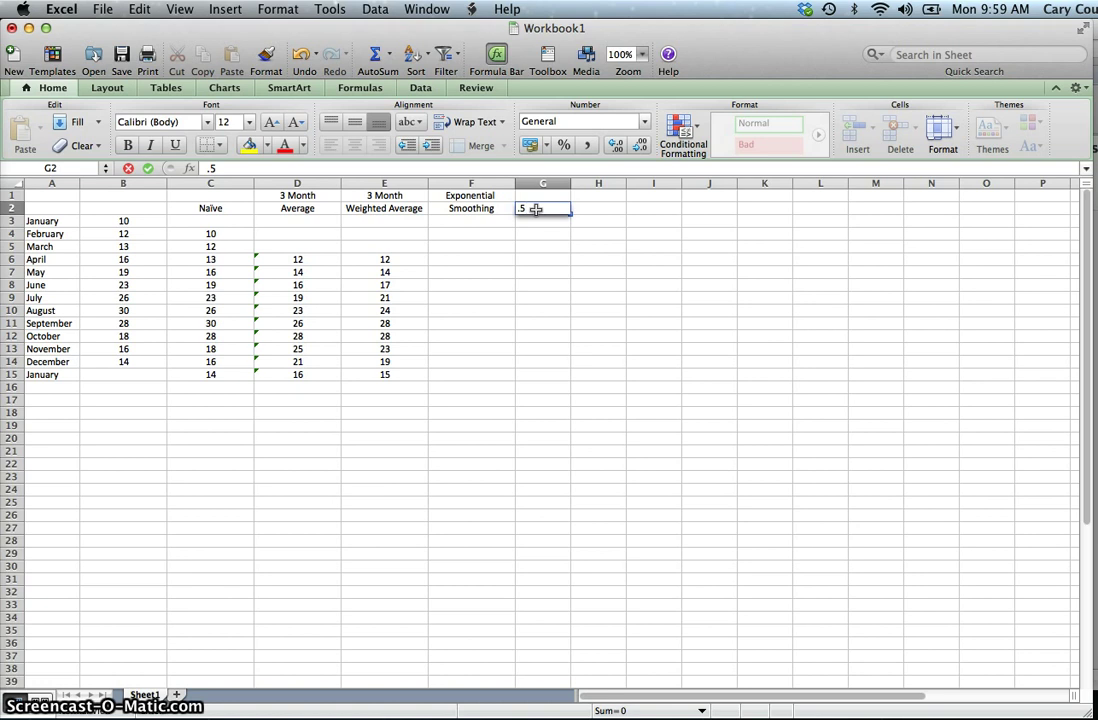
left_click(457, 236)
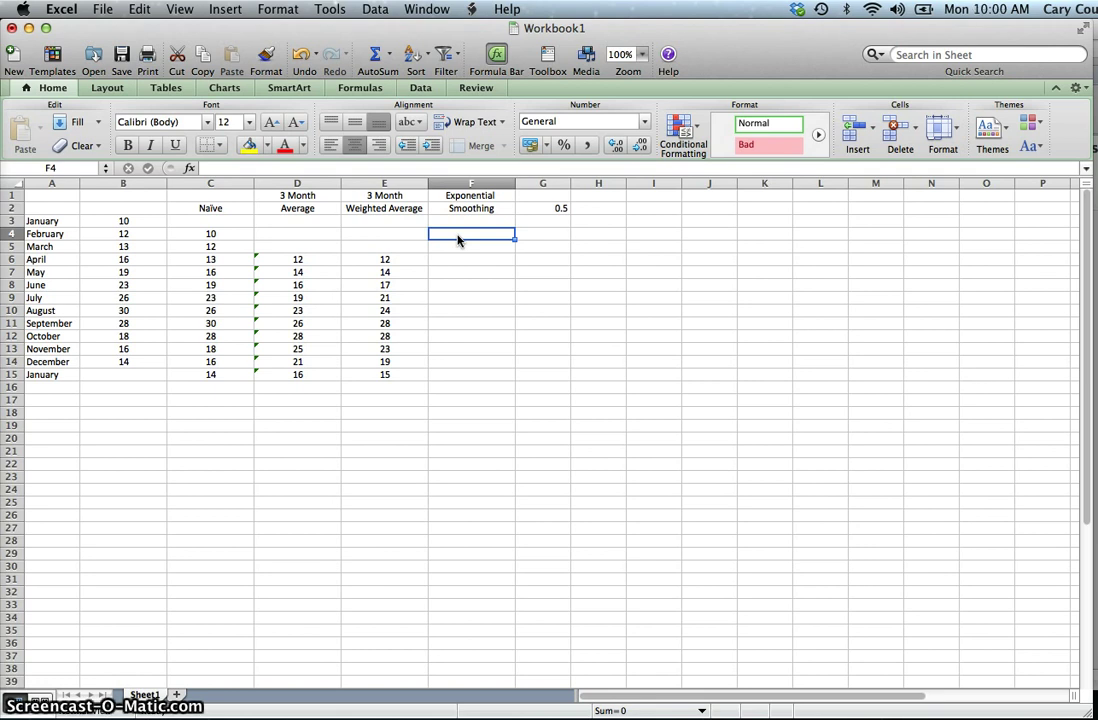
Step: Enter the starting forecast value 10 in H2, beside the smoothing constant
left_click(596, 209)
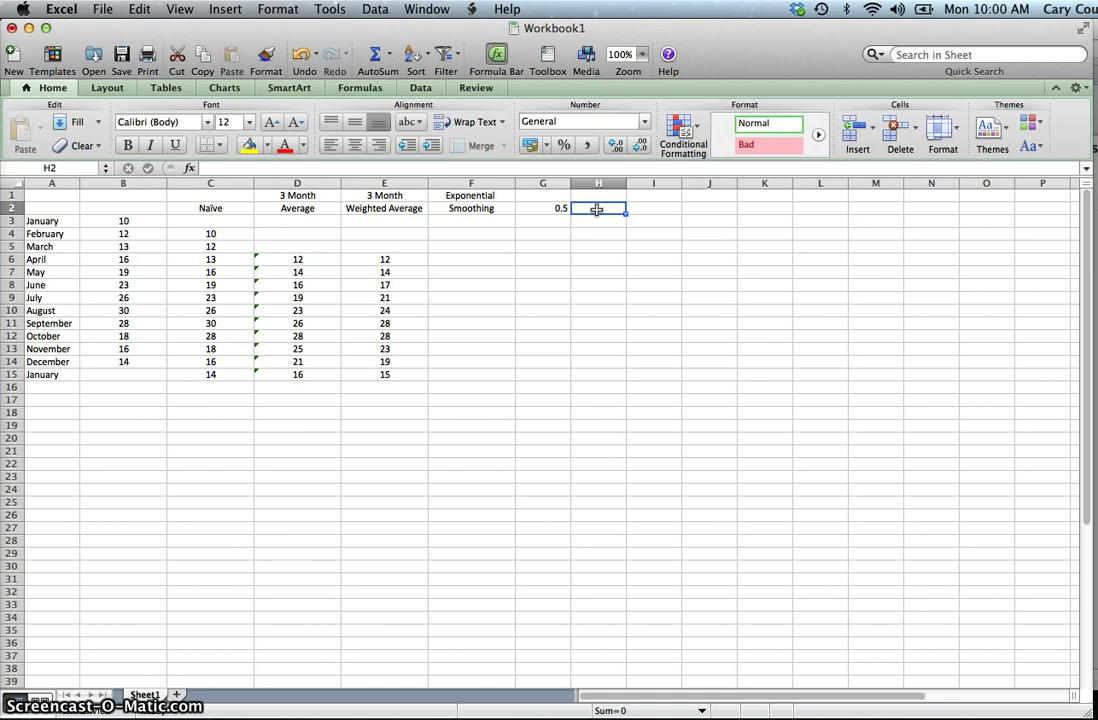
type("10")
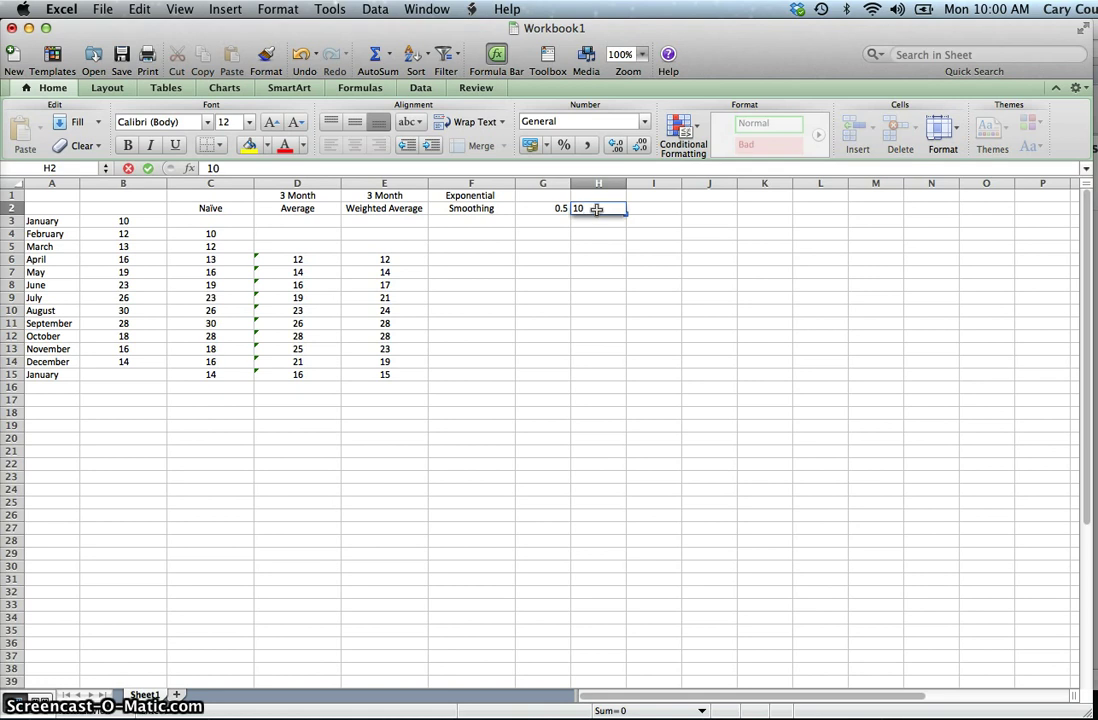
key("Return")
key("Up")
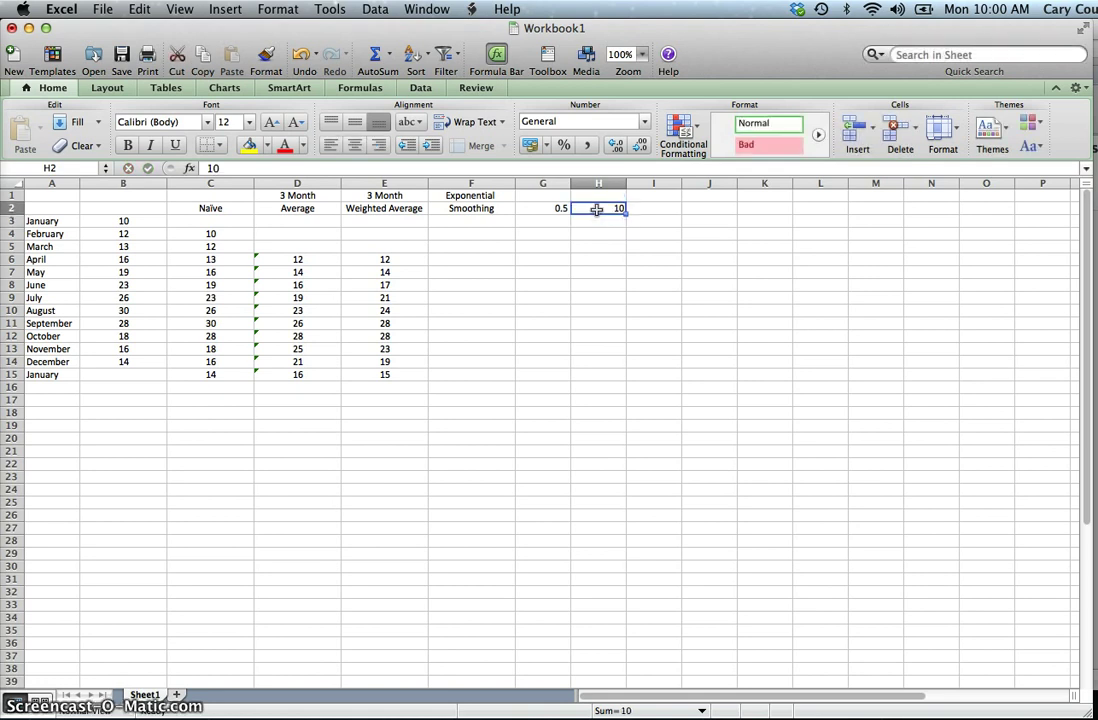
key("Left")
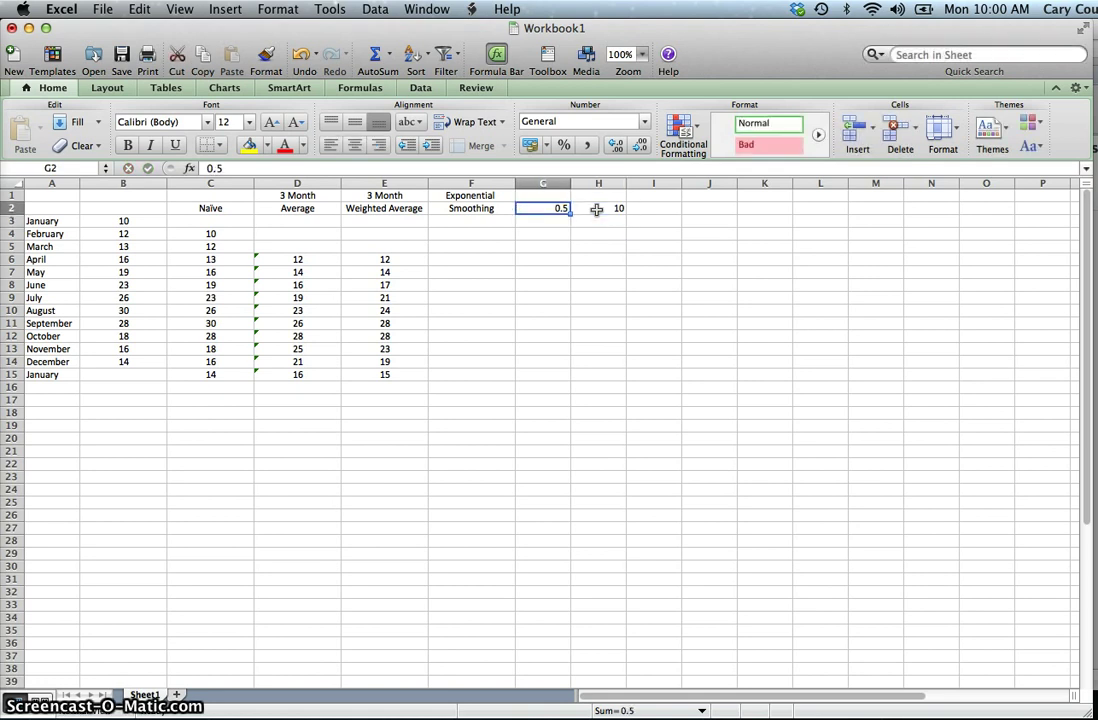
key("Right")
key("Down")
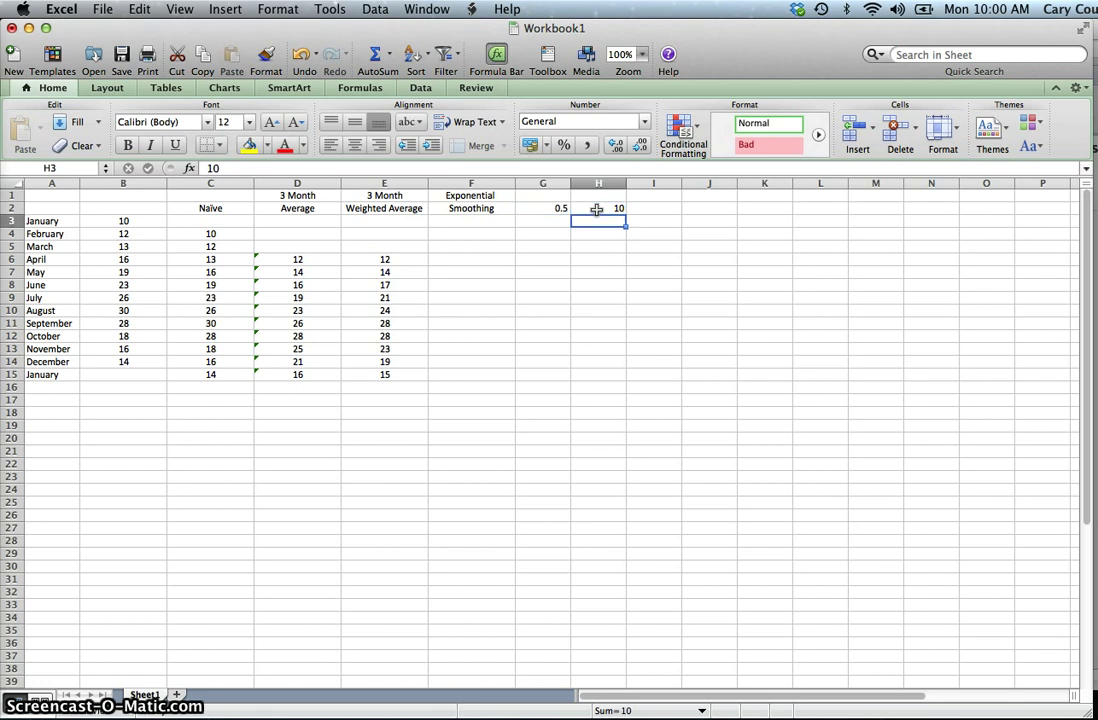
Step: Begin February's exponential smoothing forecast in F4 with =10+.5, the starting forecast plus the smoothing constant
key("Left")
key("Left")
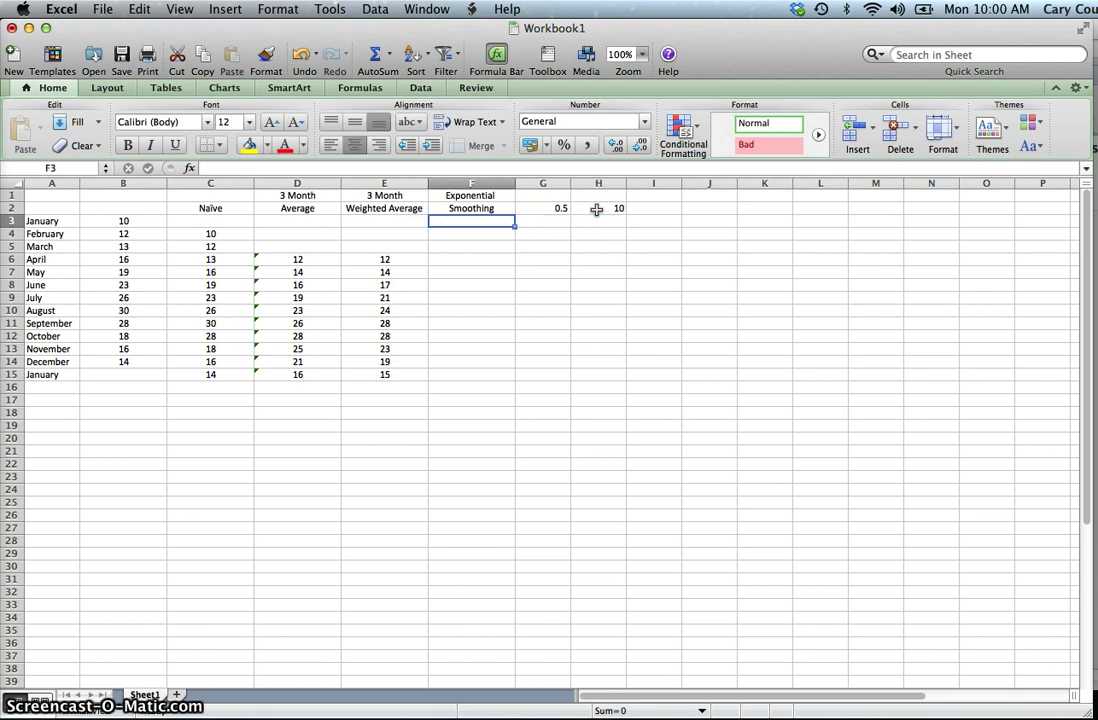
key("Down")
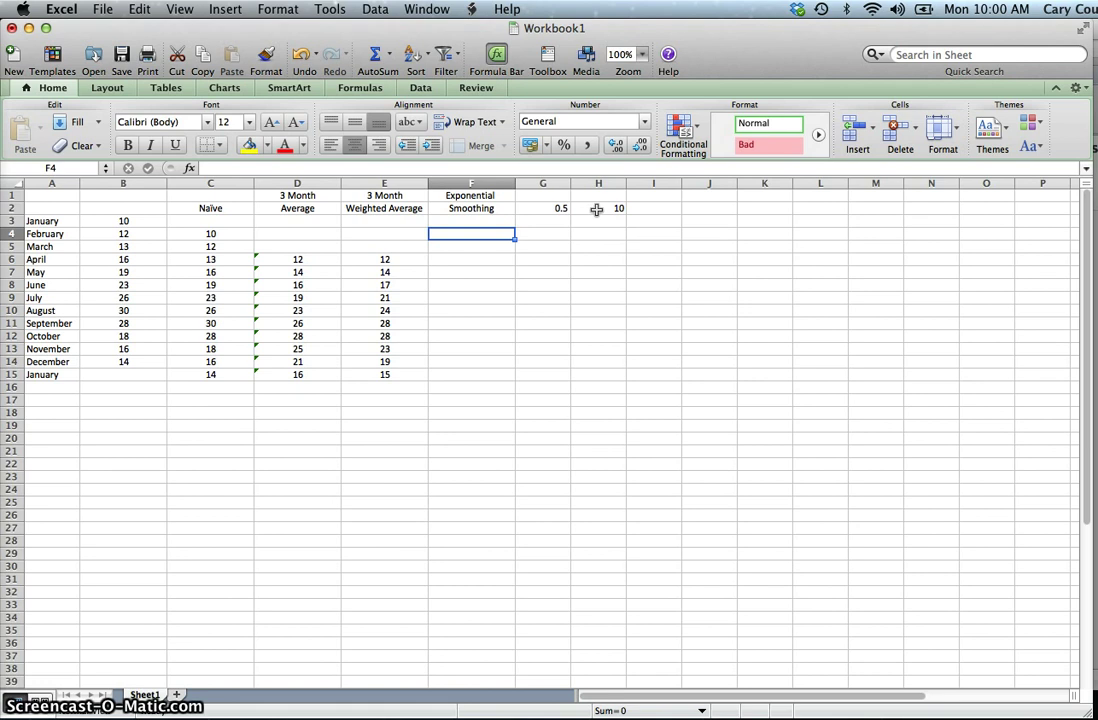
type("=")
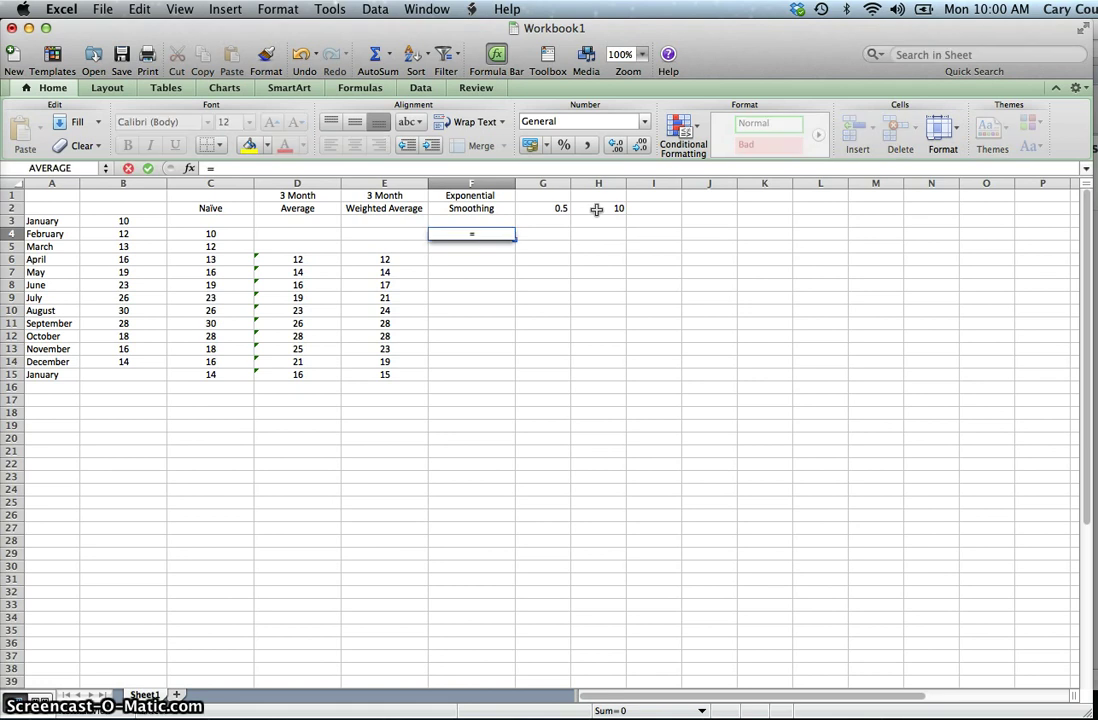
type("1")
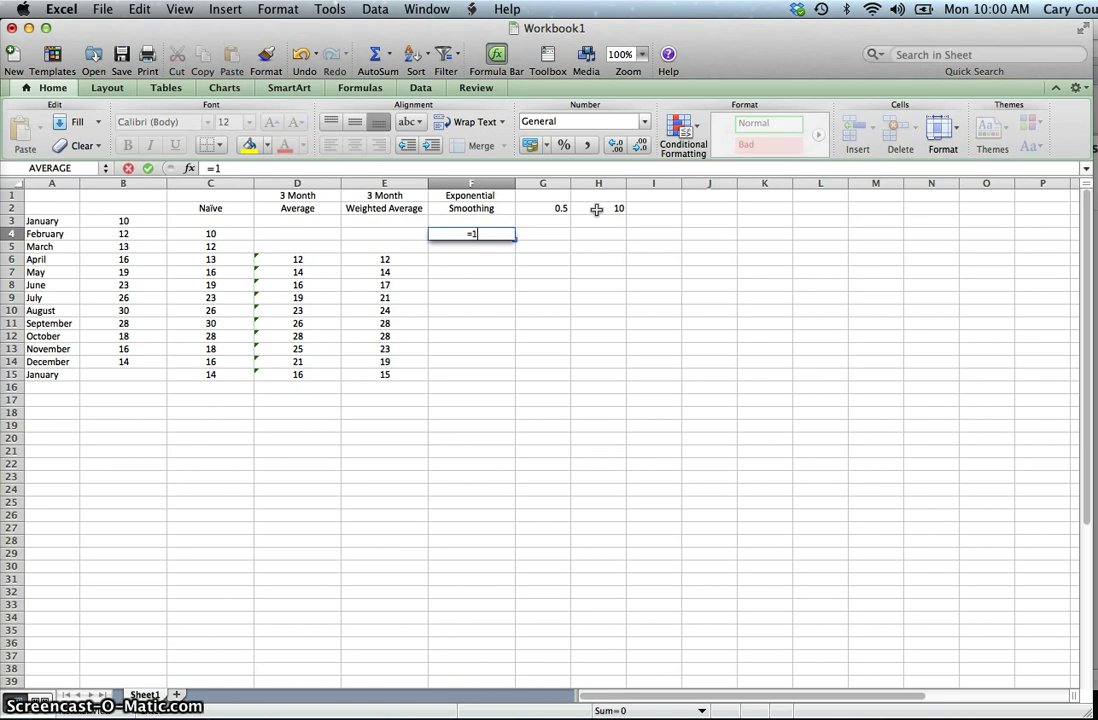
type("0")
type("=")
key("BackSpace")
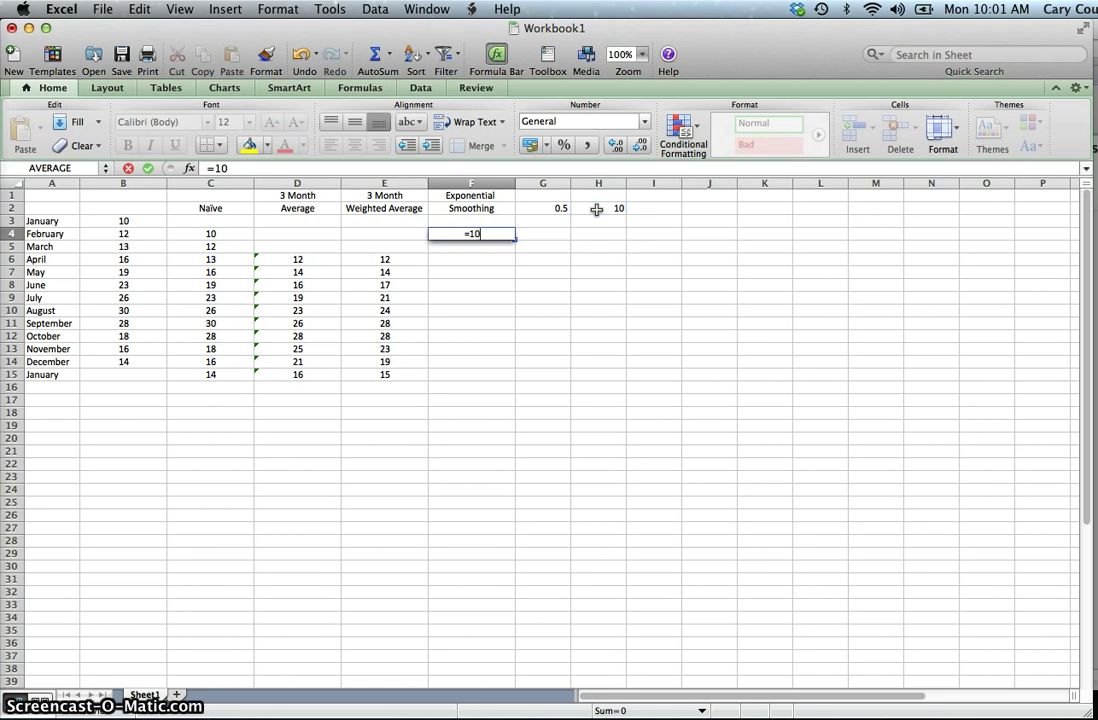
left_click(596, 209)
type("+")
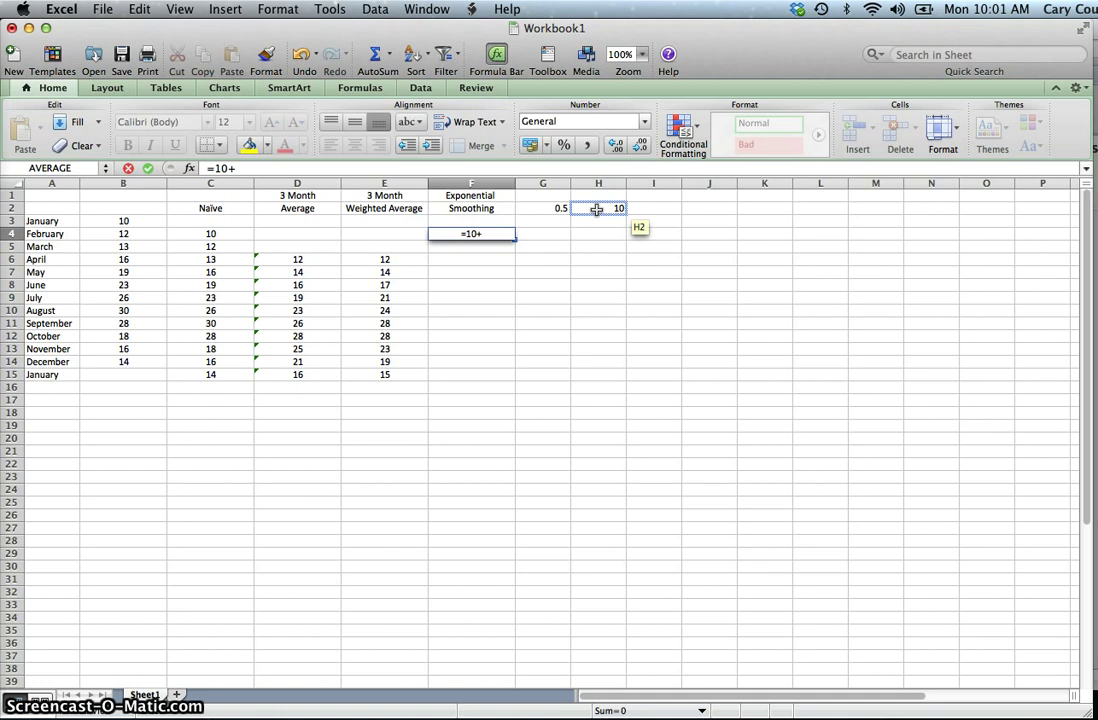
type(".5")
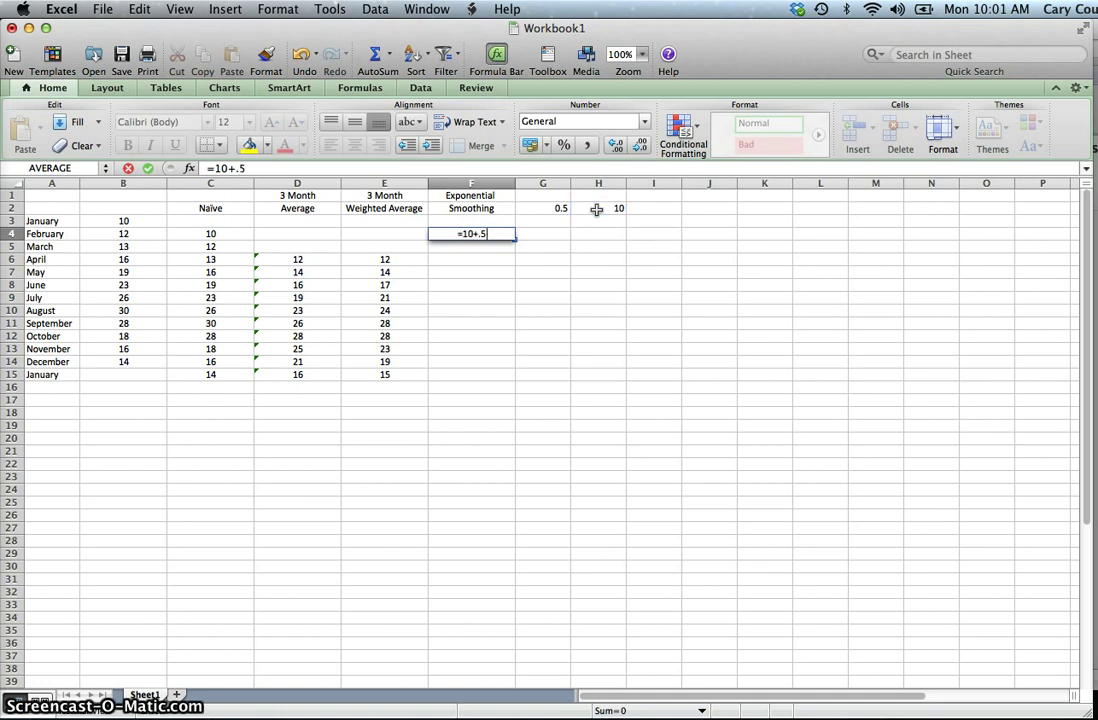
left_click(547, 207)
left_click(620, 321)
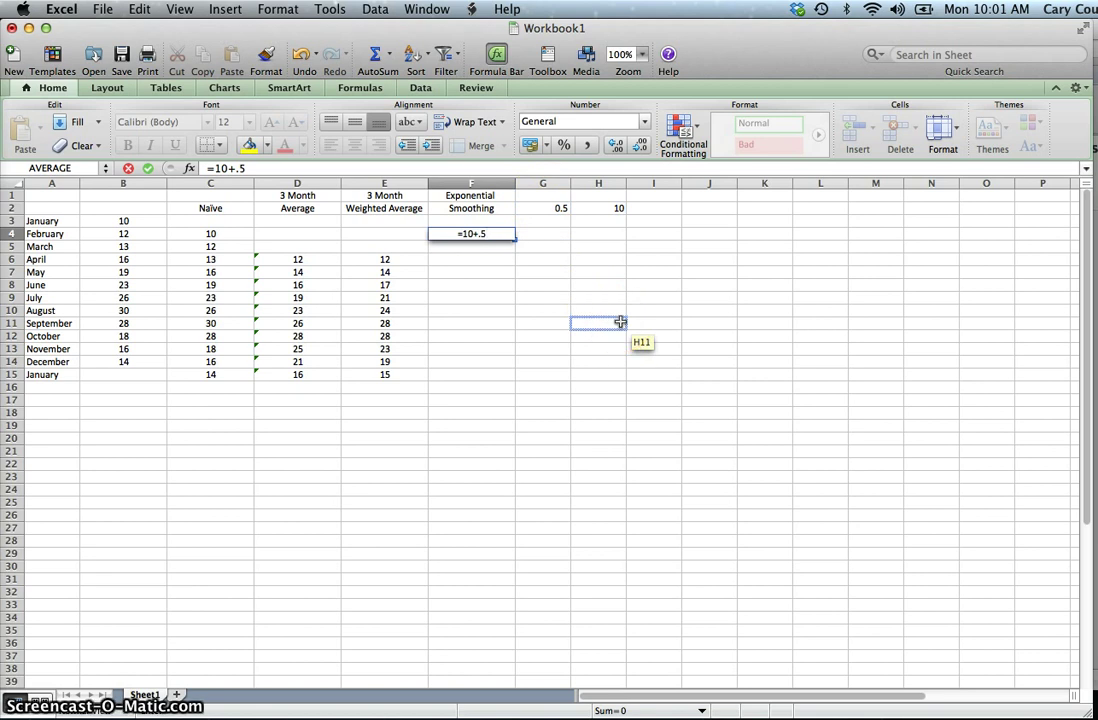
Step: Complete February's formula in F4 by multiplying .5 by actual minus starting forecast, giving =10+.5*(B3-H2)
type("*(")
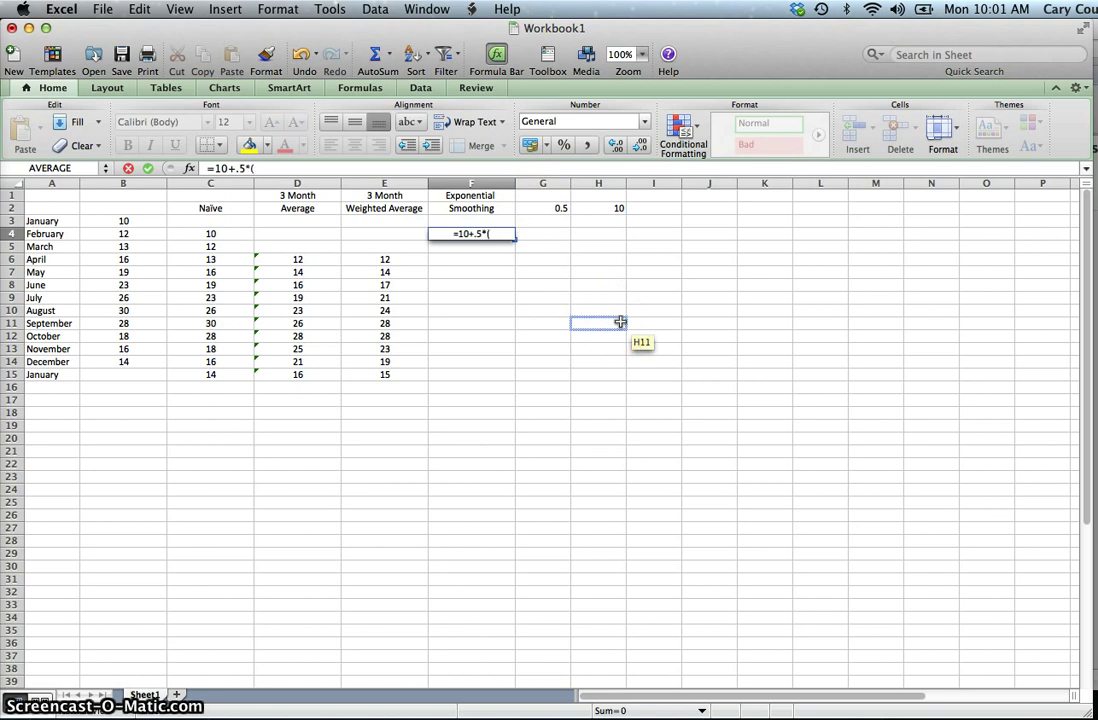
left_click(210, 360)
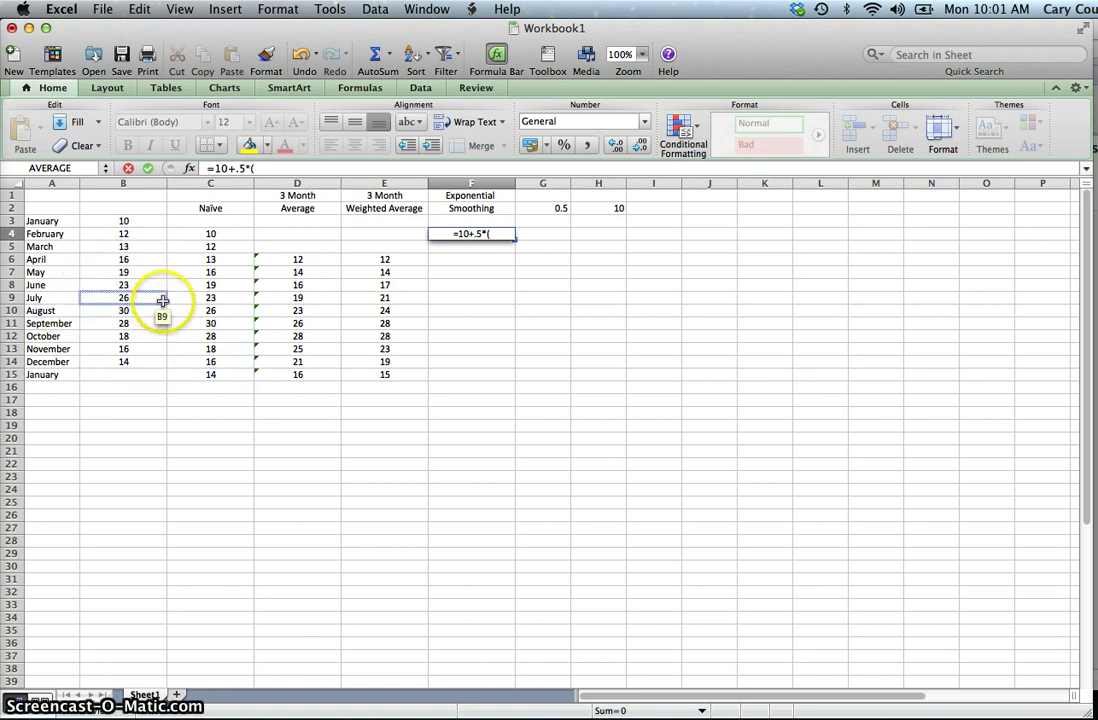
left_click(130, 224)
type("-")
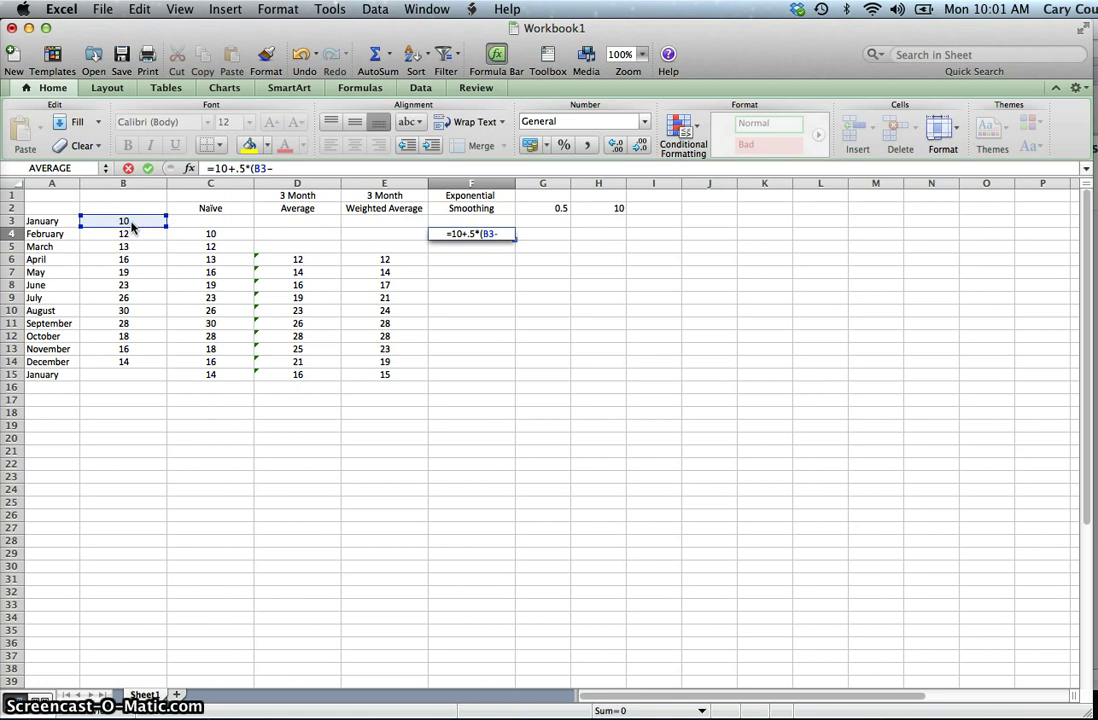
left_click(437, 222)
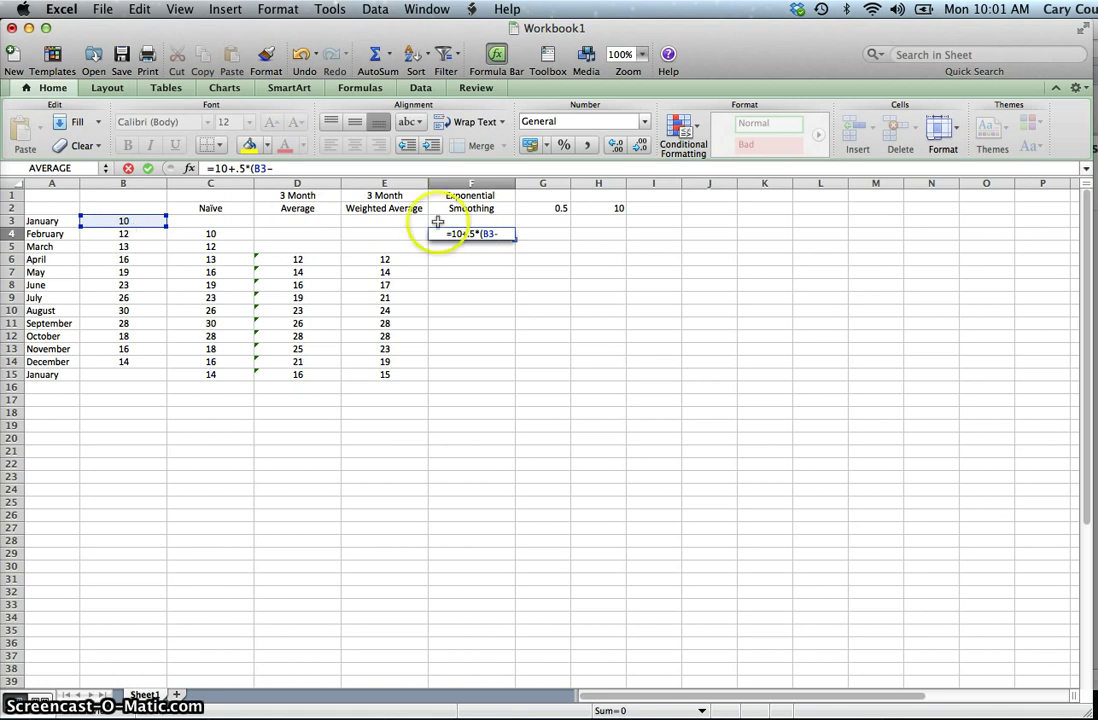
left_click(620, 208)
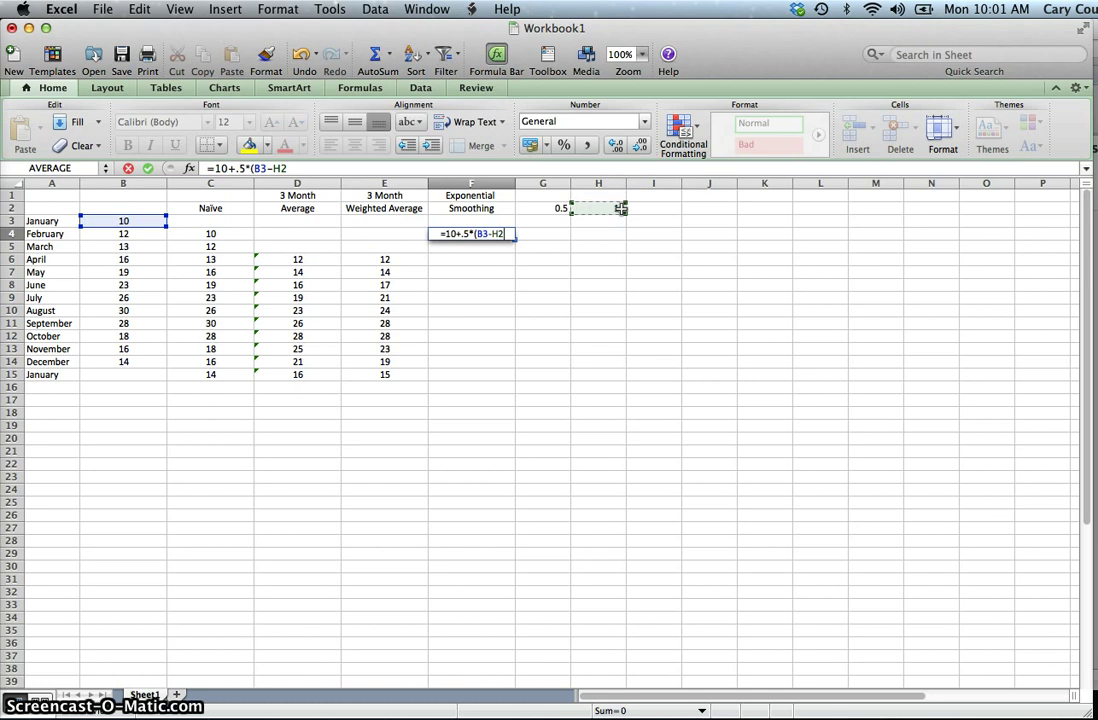
type(")")
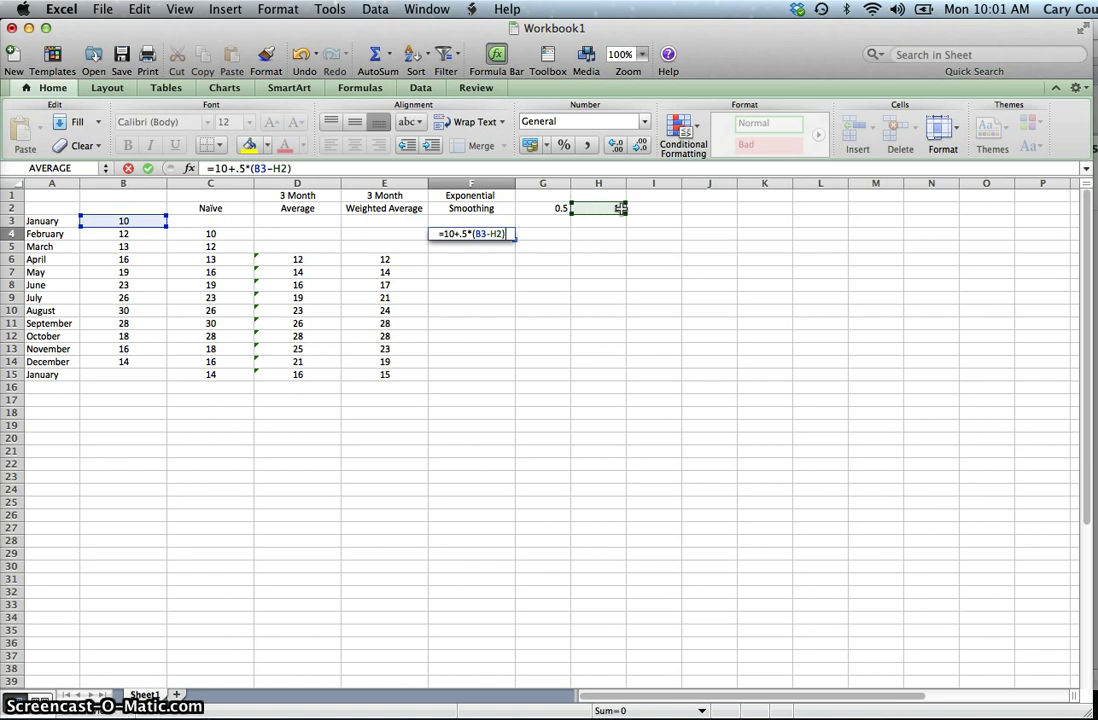
key("Return")
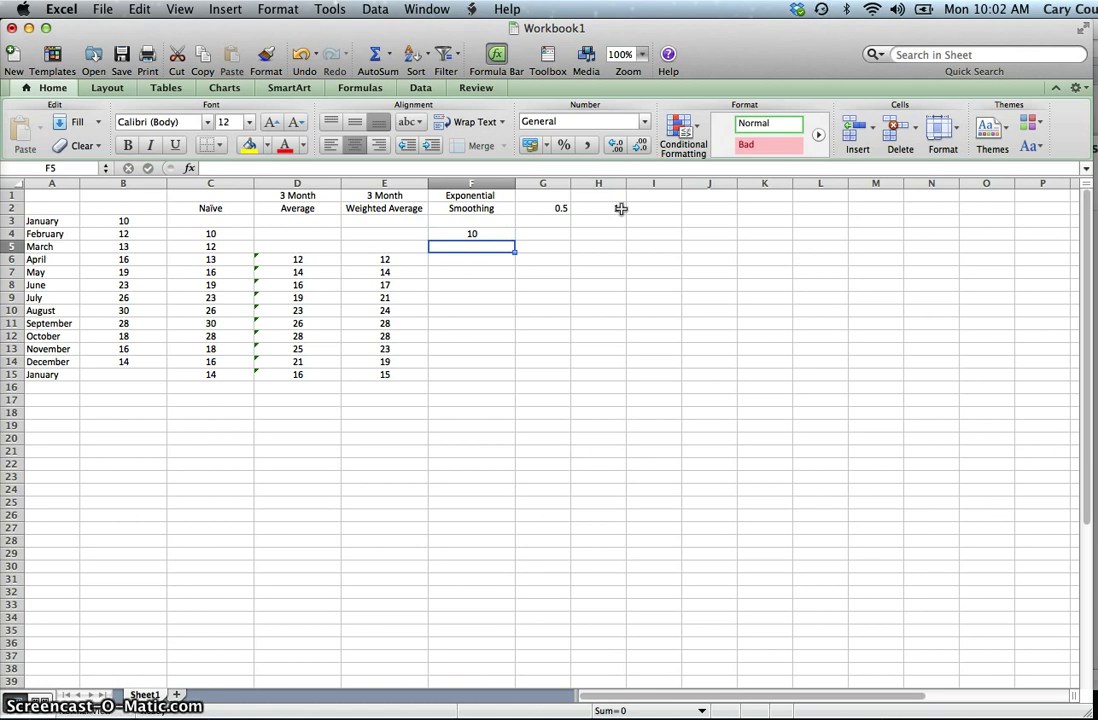
Step: Enter March's exponential smoothing forecast in F5 as =F4+.5*(B4-F4)
type("=")
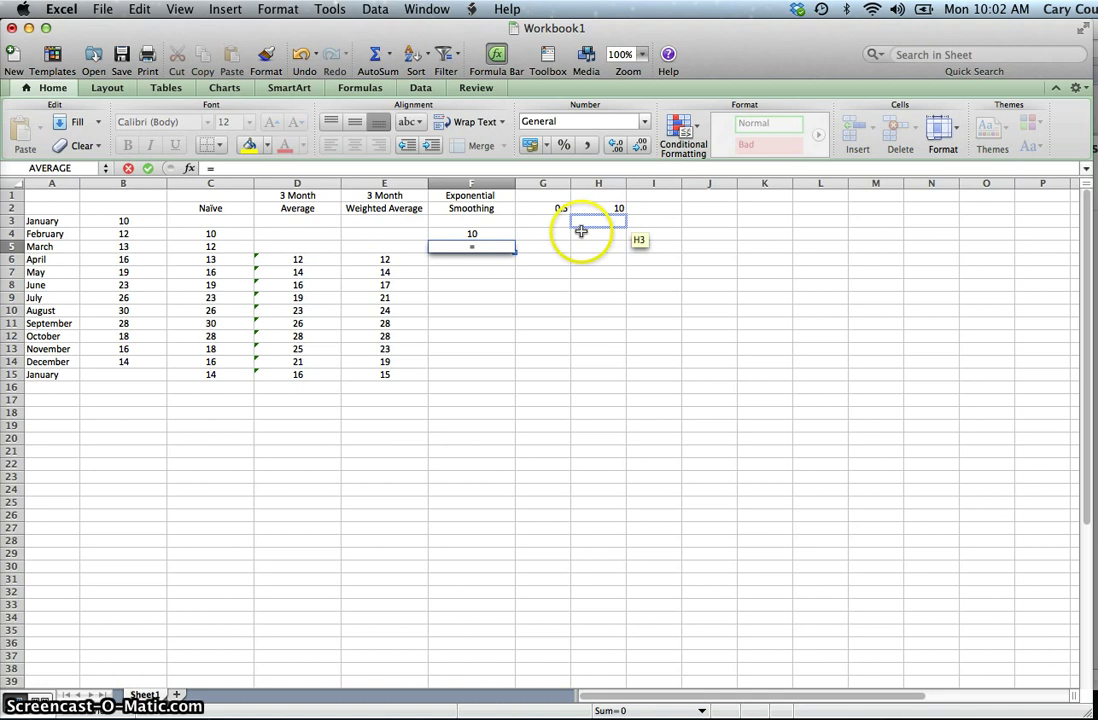
left_click(476, 233)
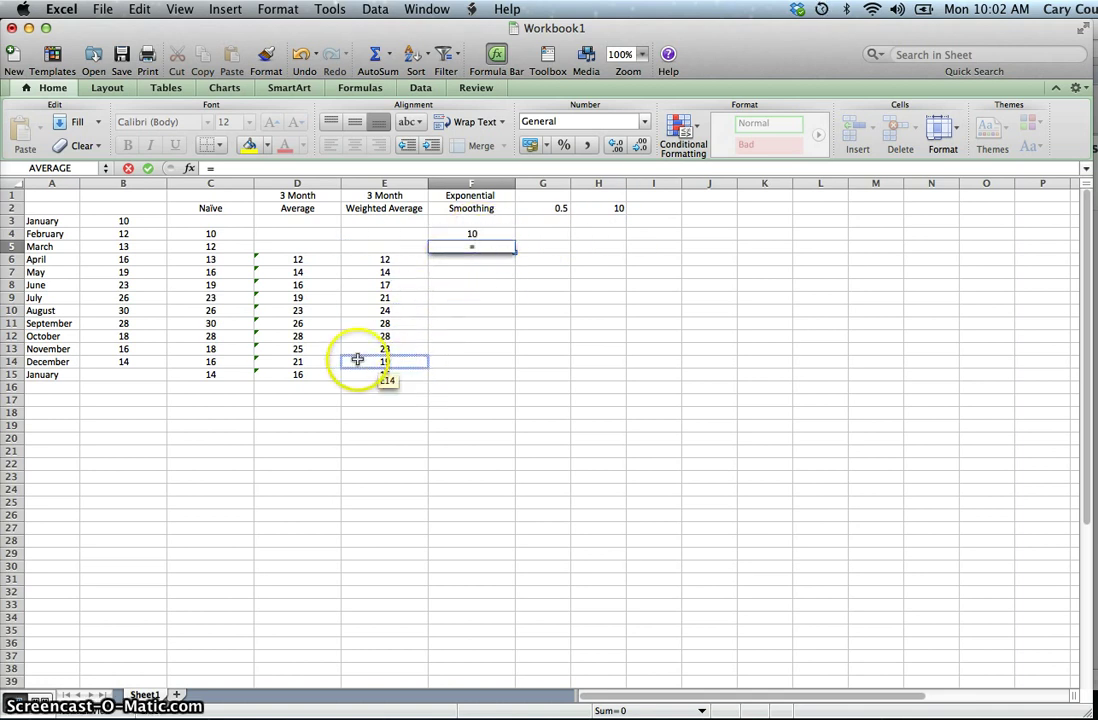
left_click(474, 235)
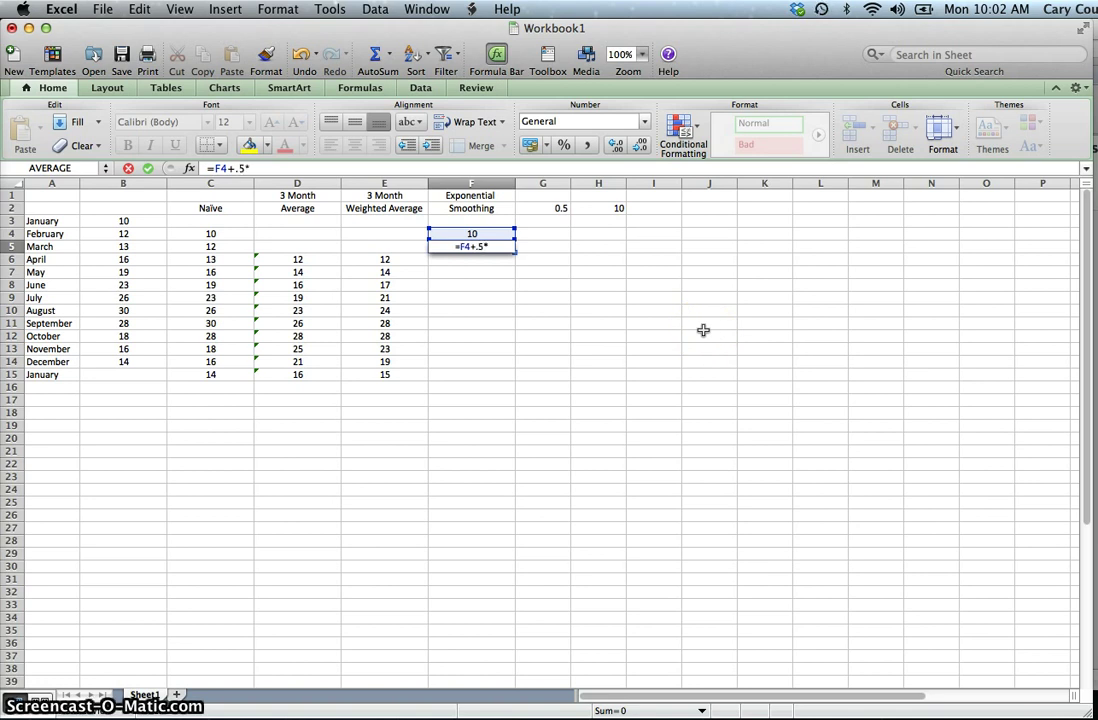
type("(")
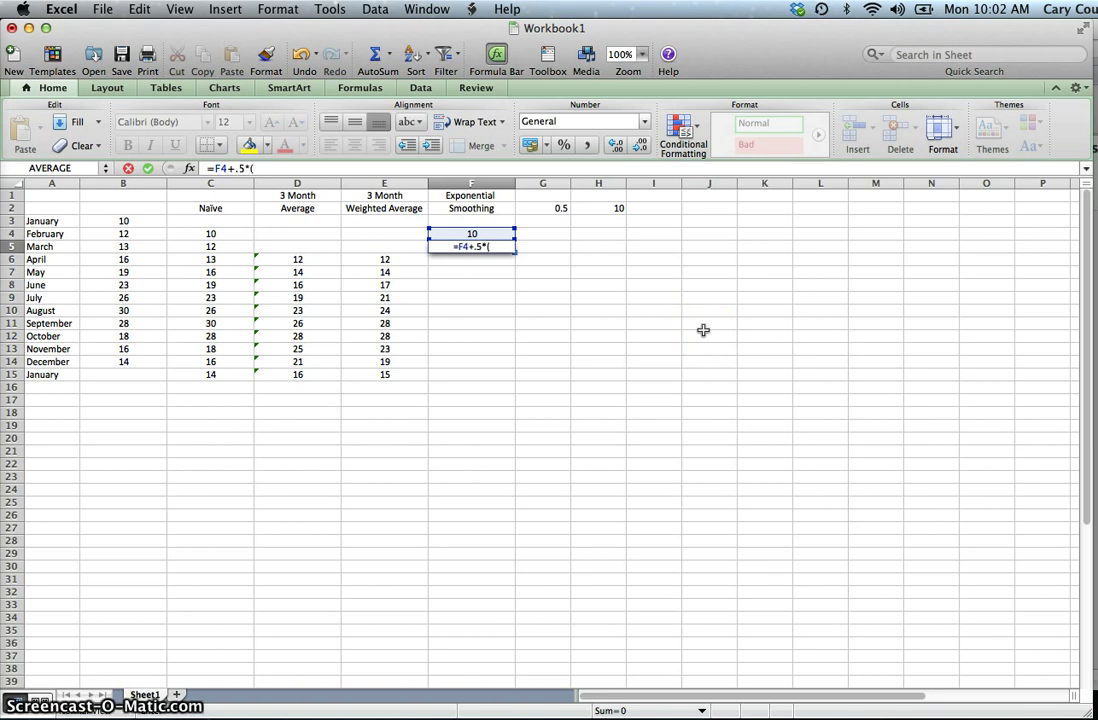
left_click(123, 234)
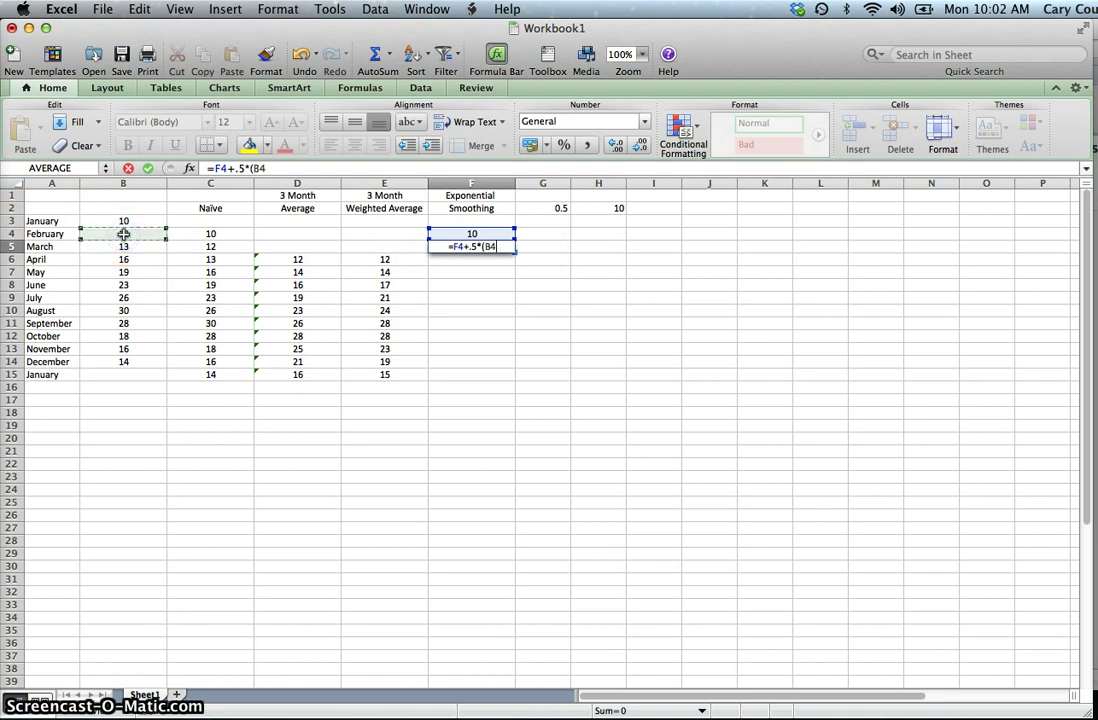
type("-")
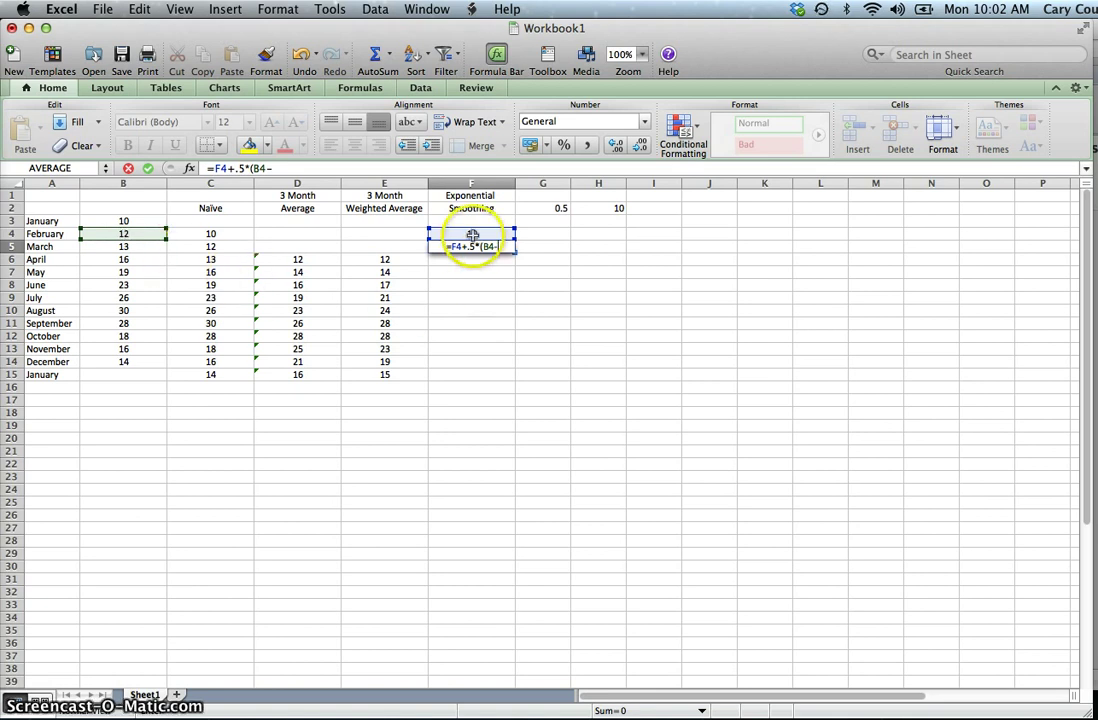
left_click(472, 234)
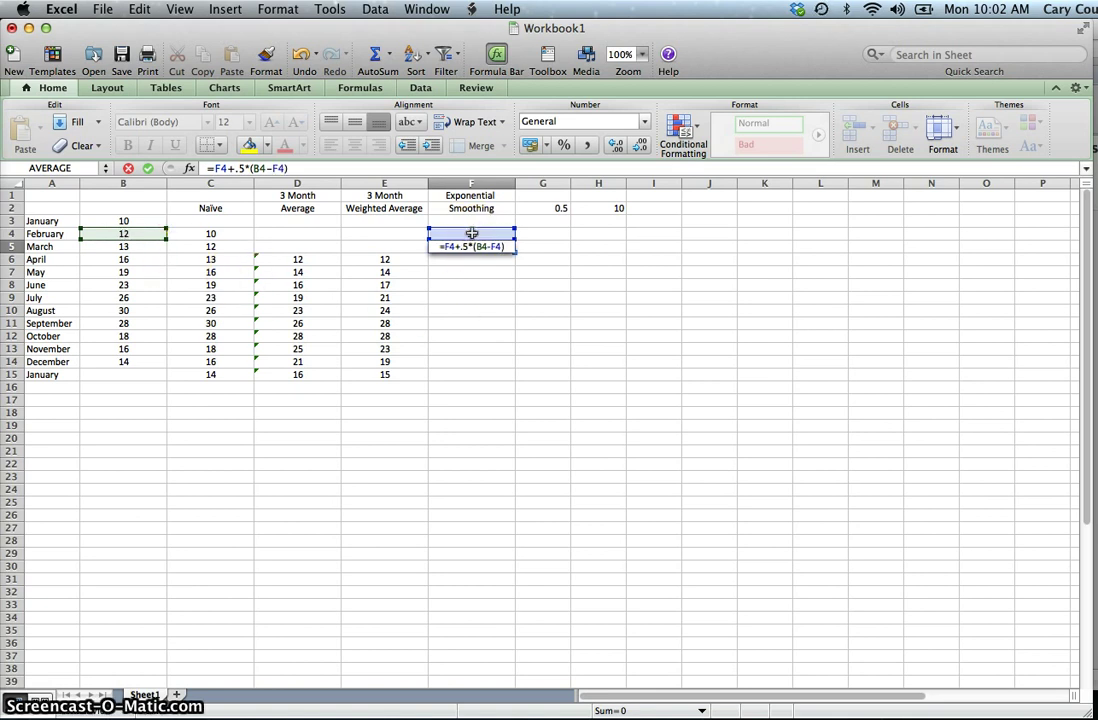
key("Return")
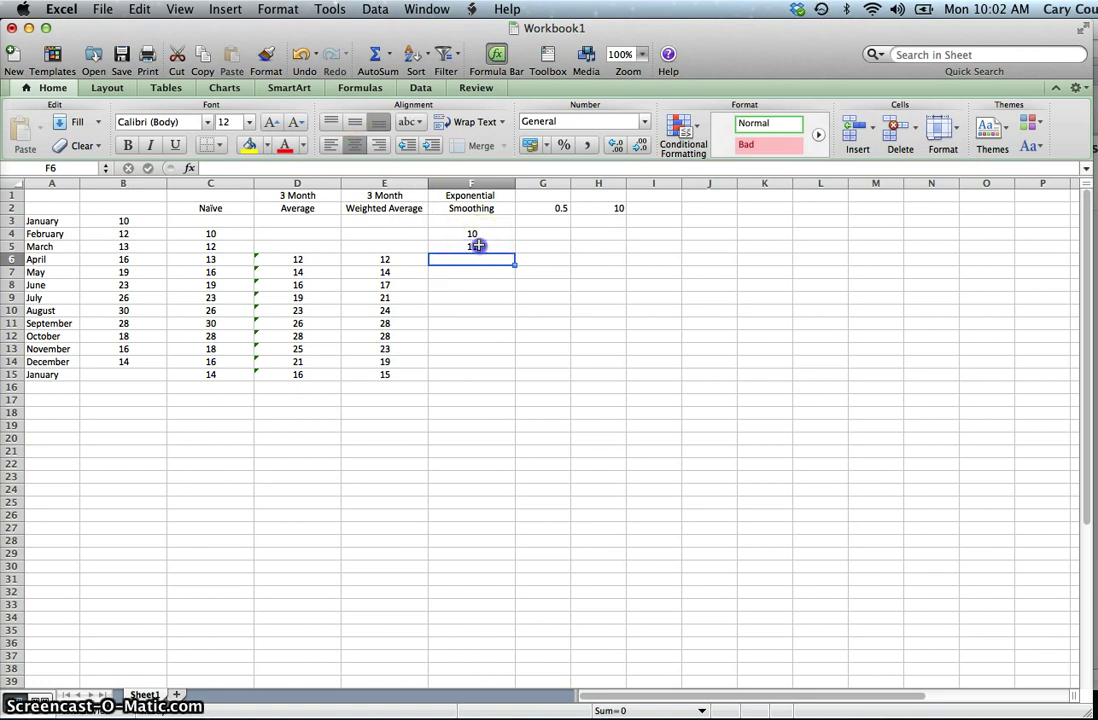
Step: Fill the smoothing formula from F5 down through January in F15 and check the cell references in F15
left_click(478, 246)
left_click_drag(516, 252, 502, 387)
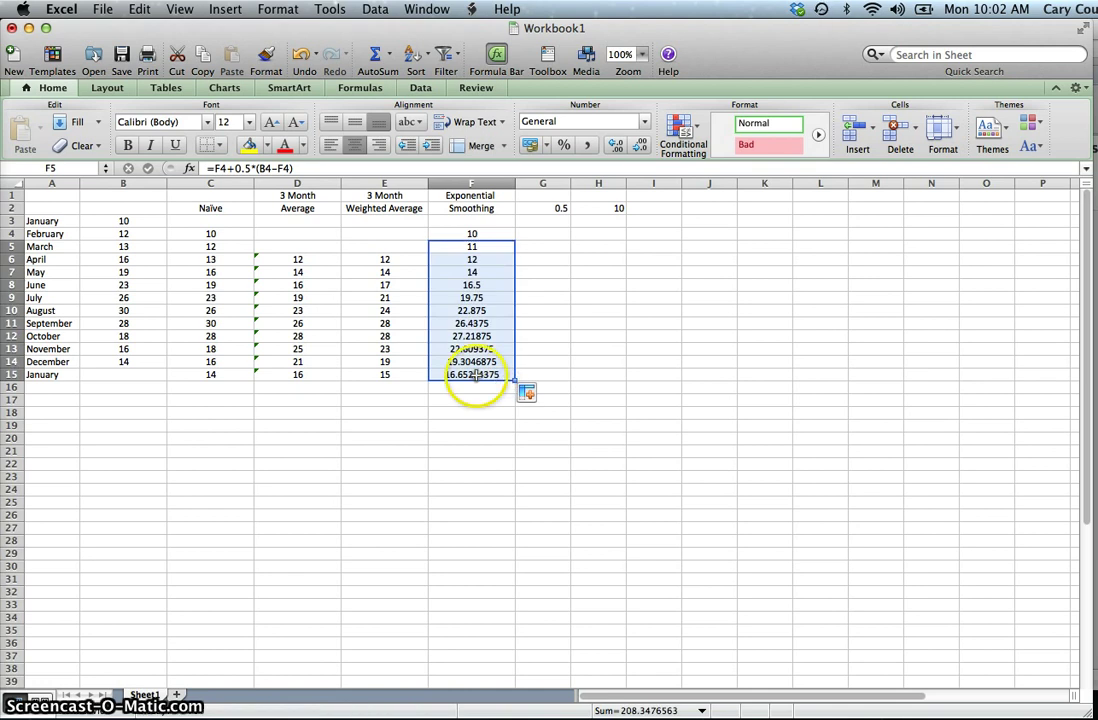
left_click(477, 374)
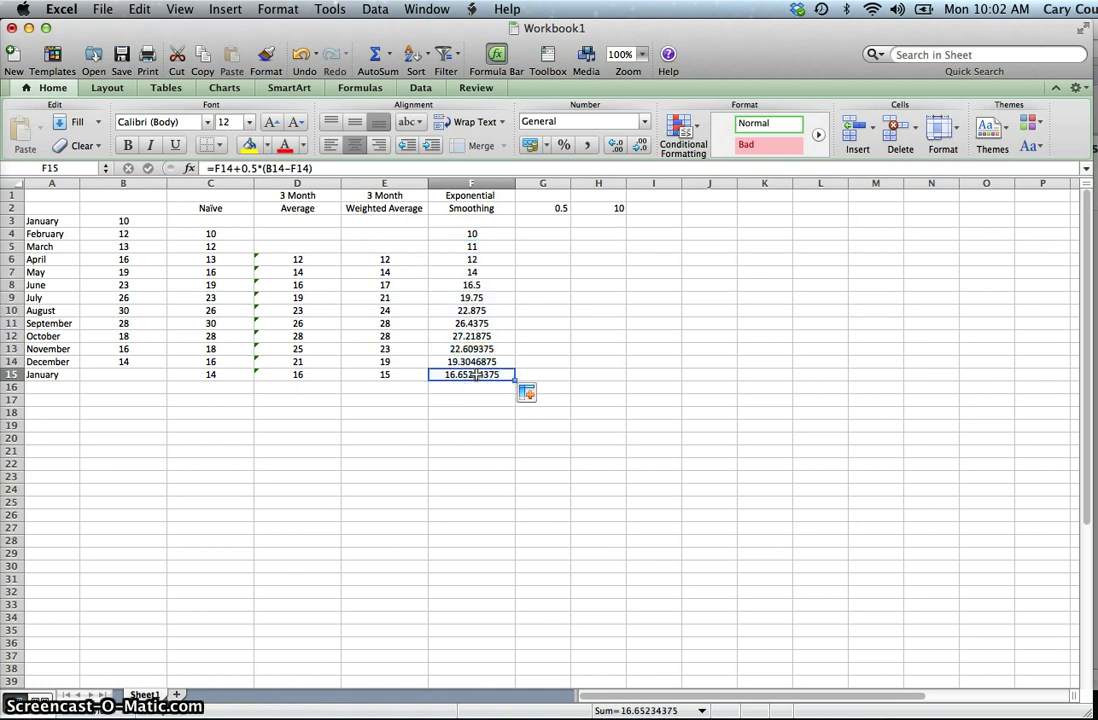
double_click(477, 374)
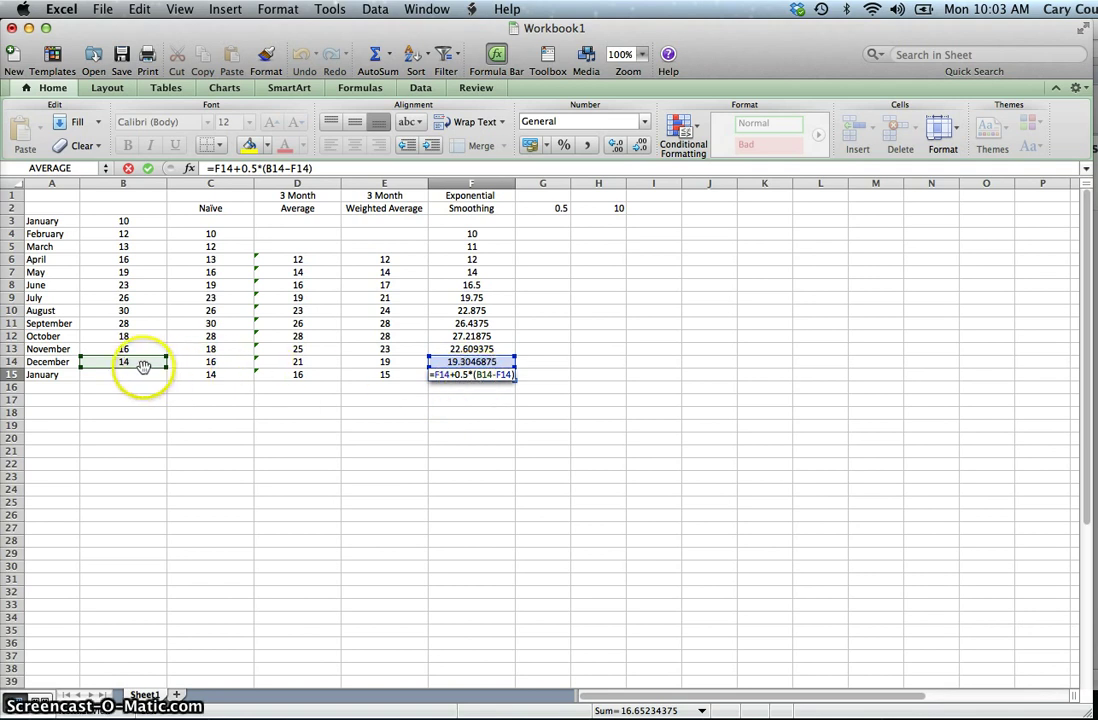
Step: Close the F15 formula check and format the exponential smoothing forecasts in F4:F15 as Number with 0 decimal places
left_click_drag(147, 363, 139, 364)
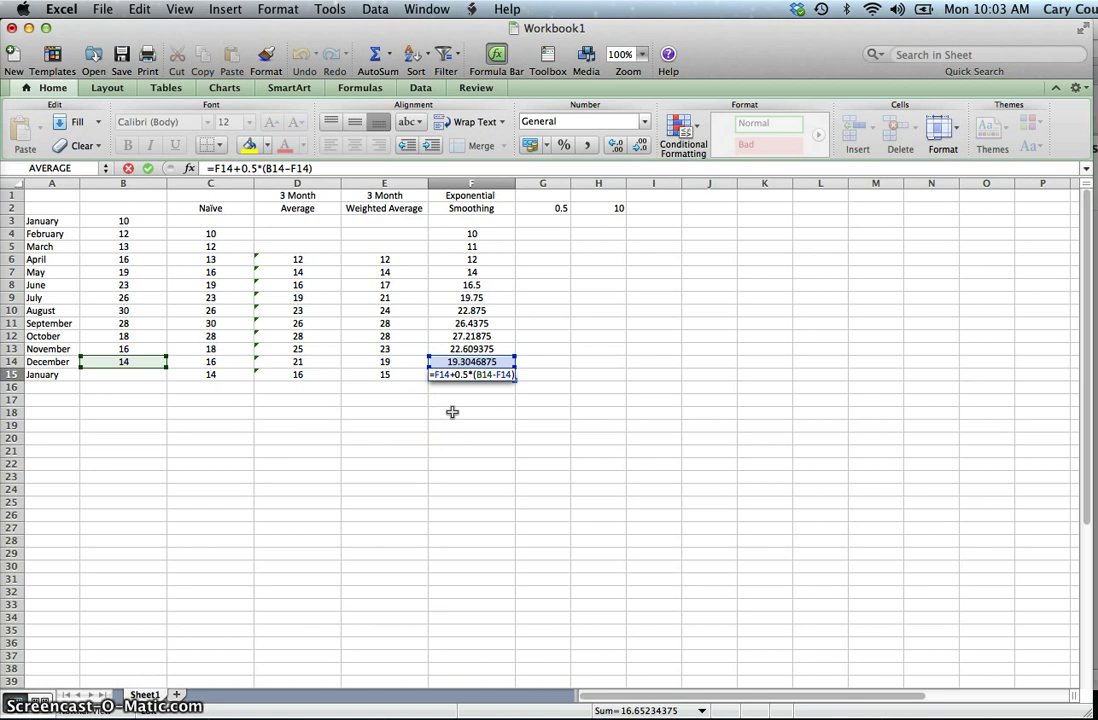
key("Return")
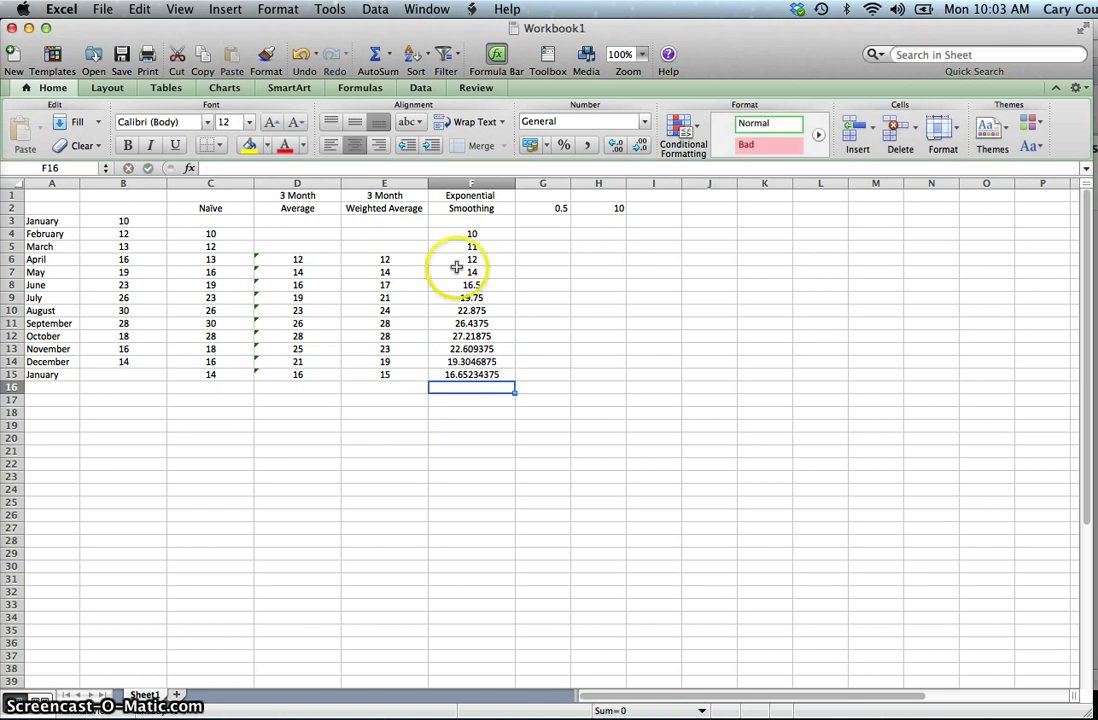
left_click_drag(462, 234, 466, 374)
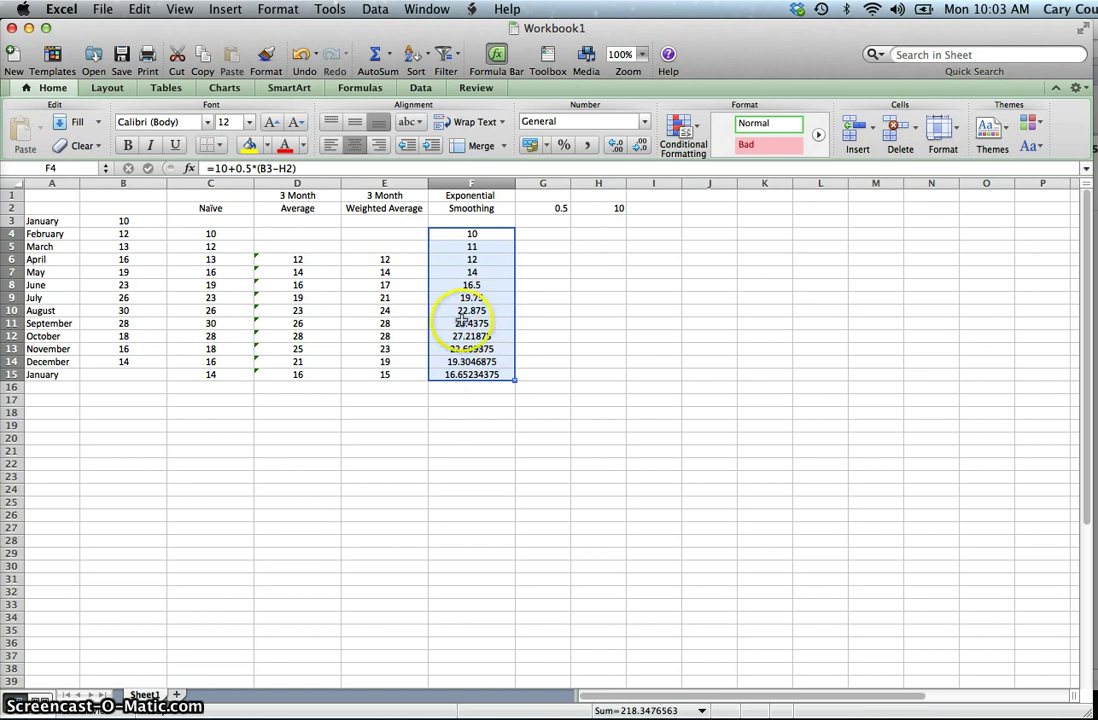
right_click(465, 372)
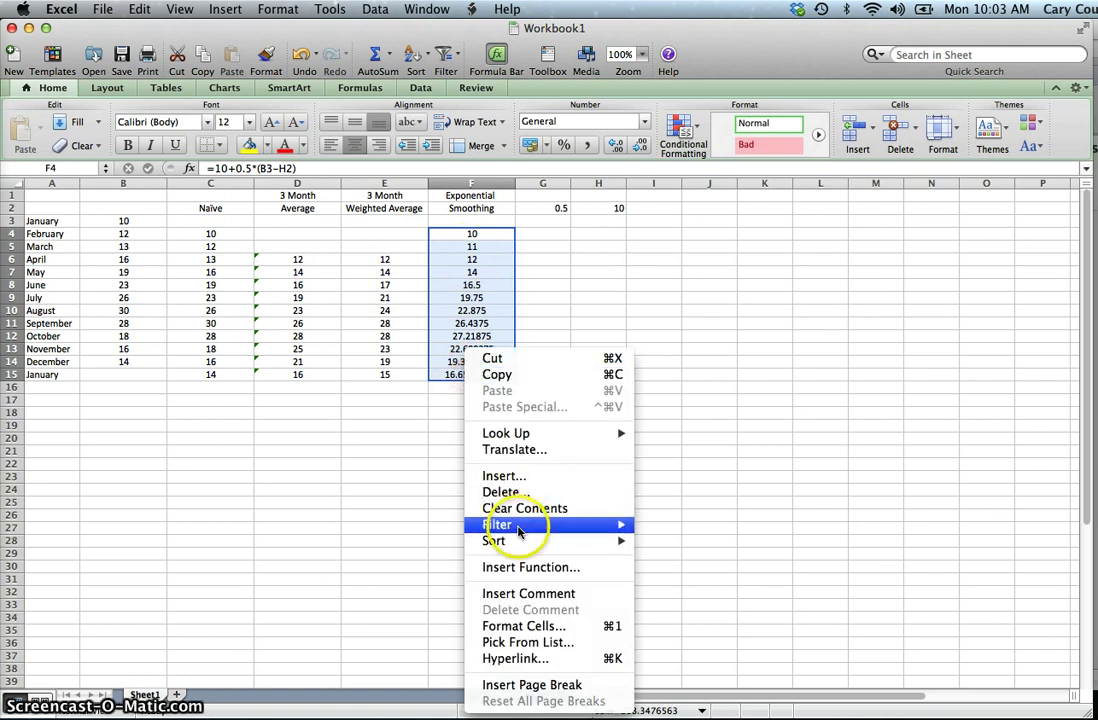
left_click(478, 625)
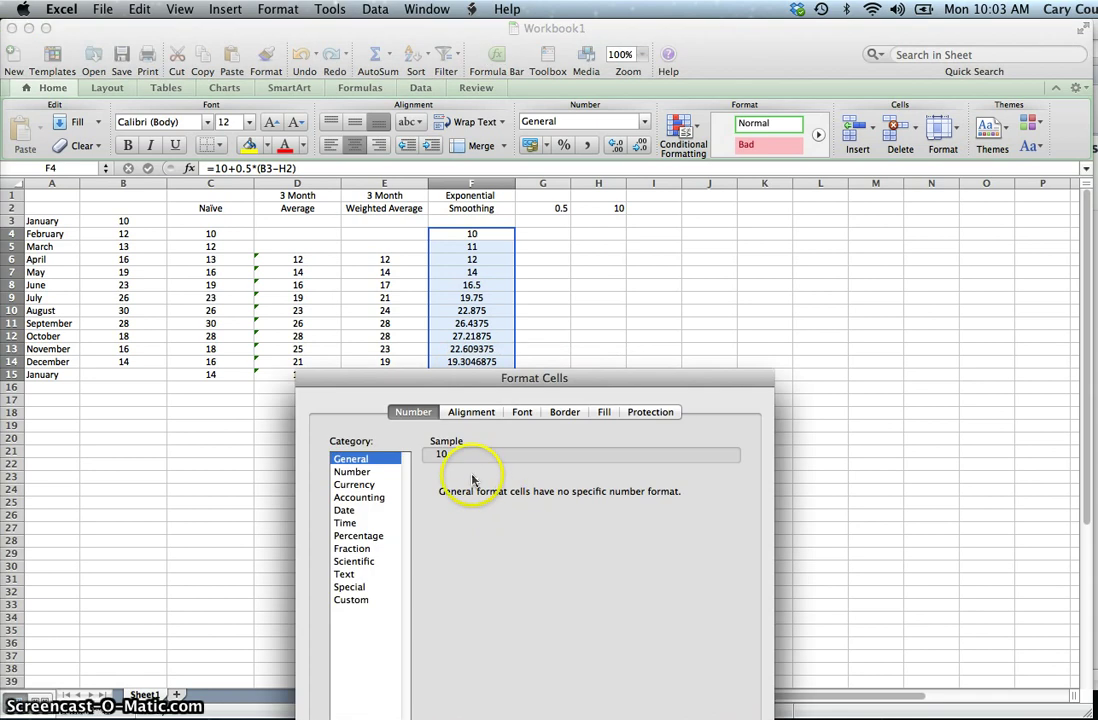
left_click(352, 471)
left_click(534, 496)
left_click(534, 496)
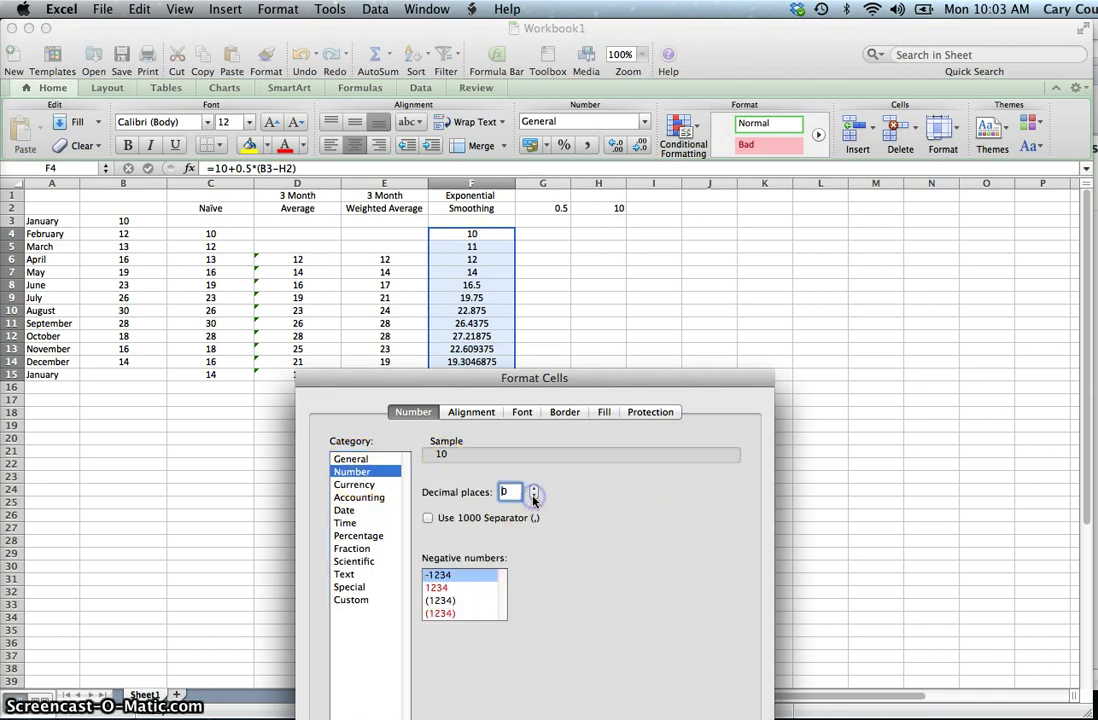
left_click_drag(558, 397, 618, 225)
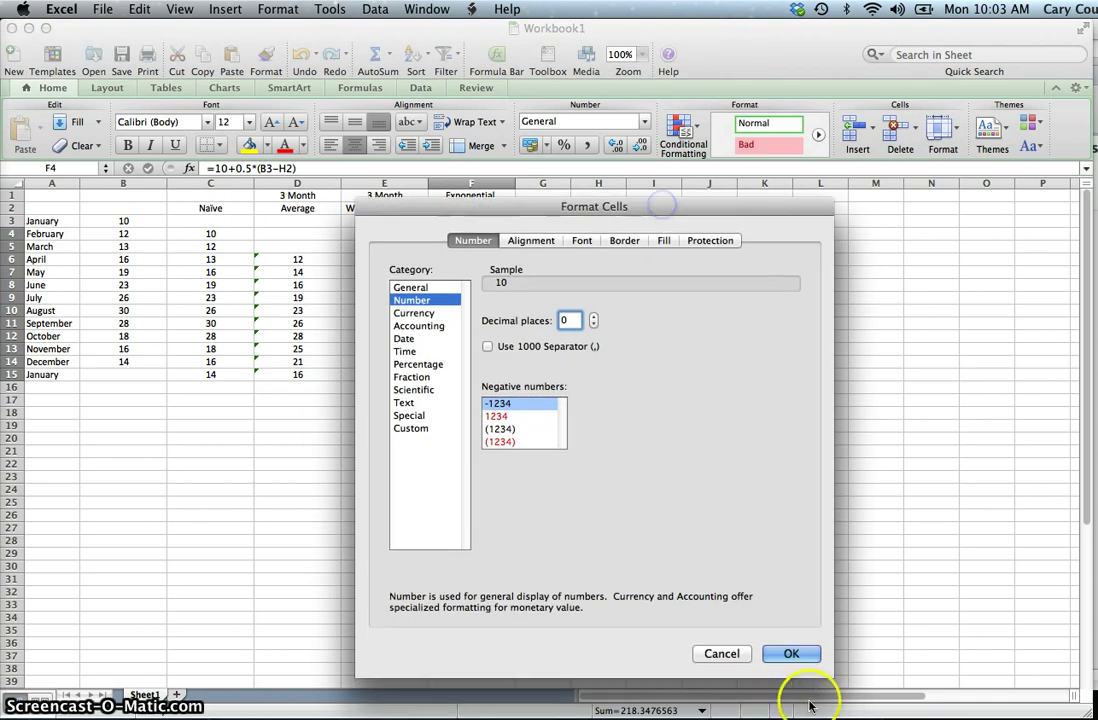
left_click(791, 655)
left_click(470, 516)
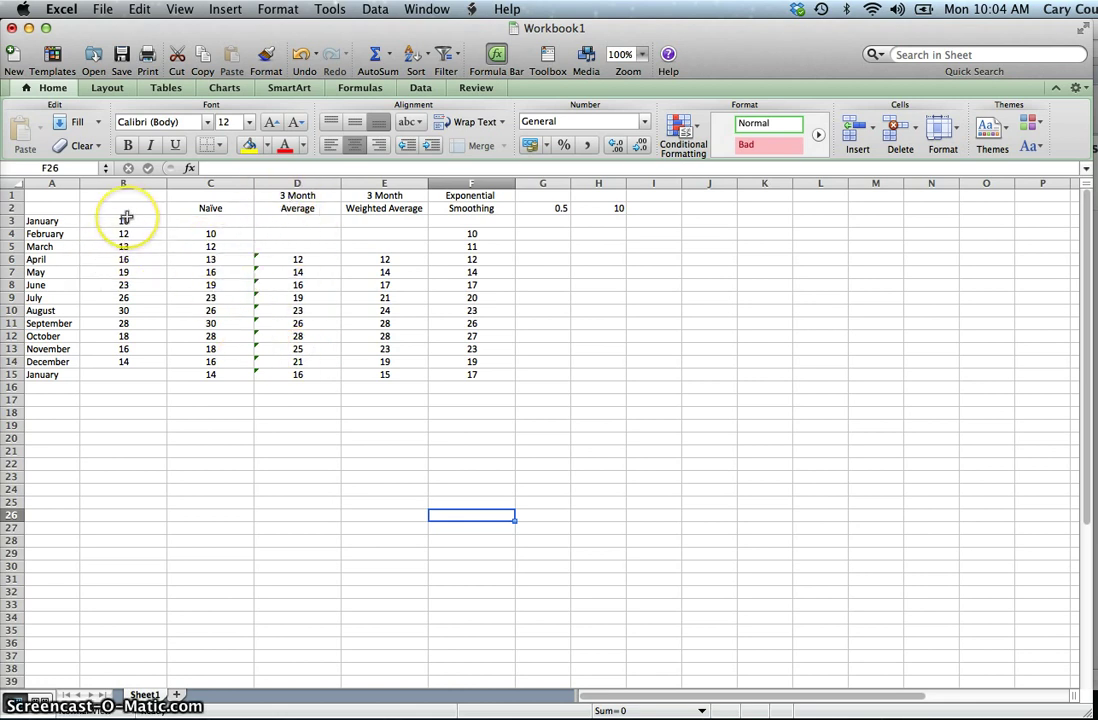
Step: Examine August's three-month average formula in D10 and weighted average formula in E10, tracing the May to July values they use
left_click(297, 311)
double_click(297, 313)
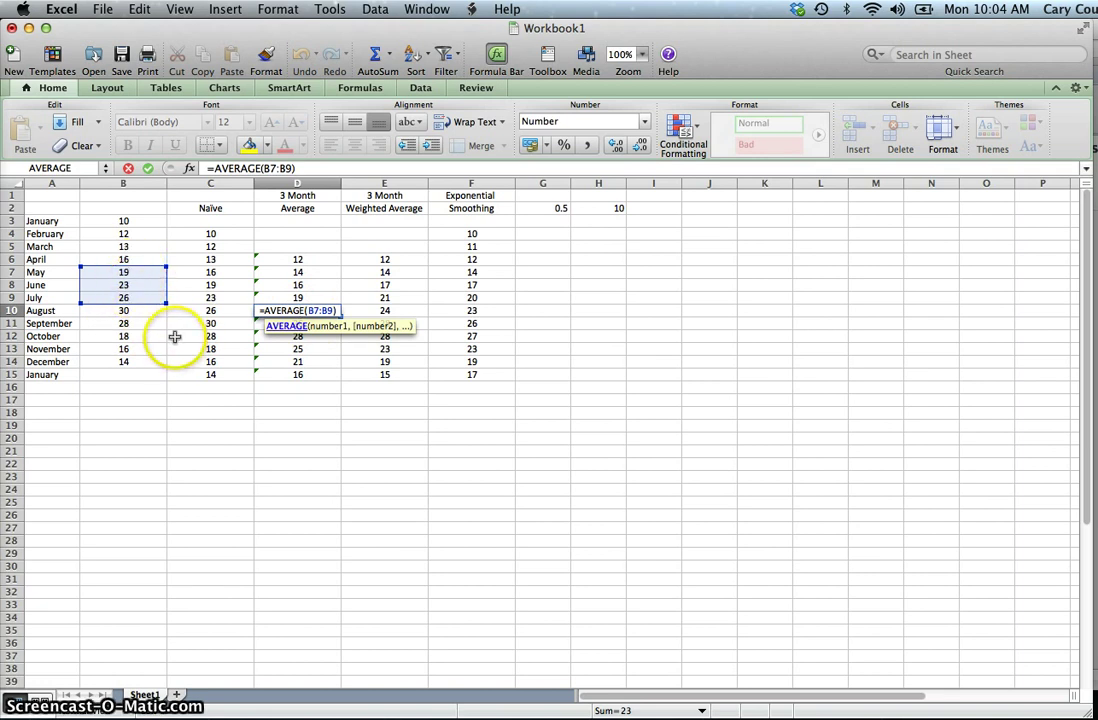
key("Return")
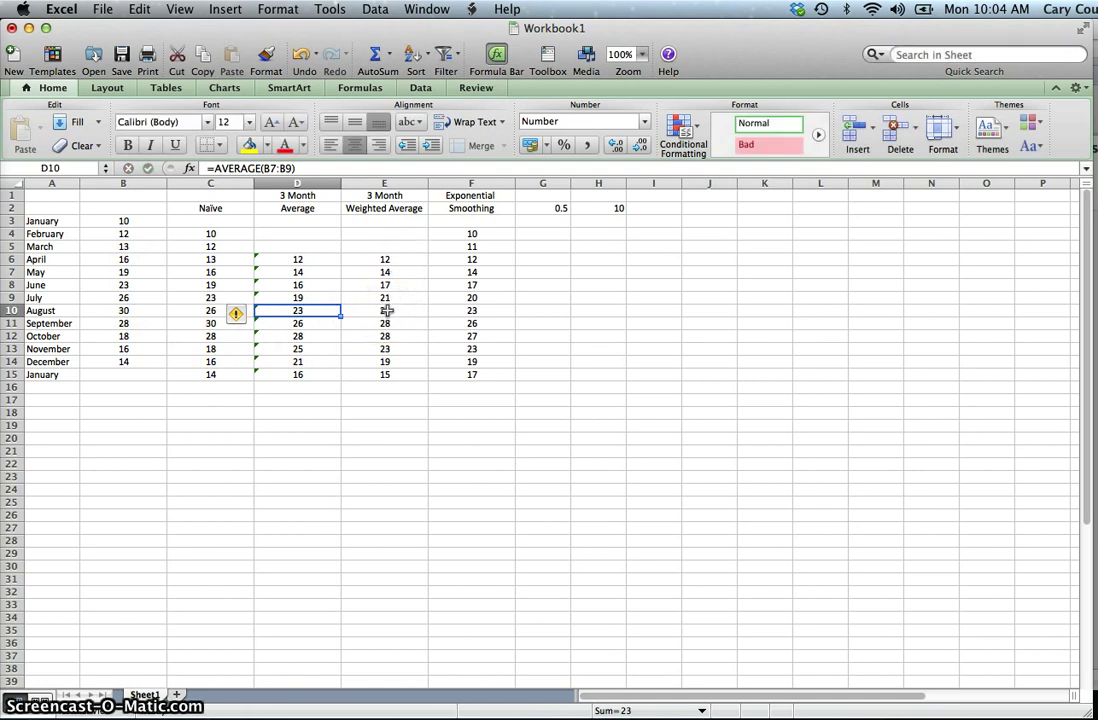
double_click(386, 311)
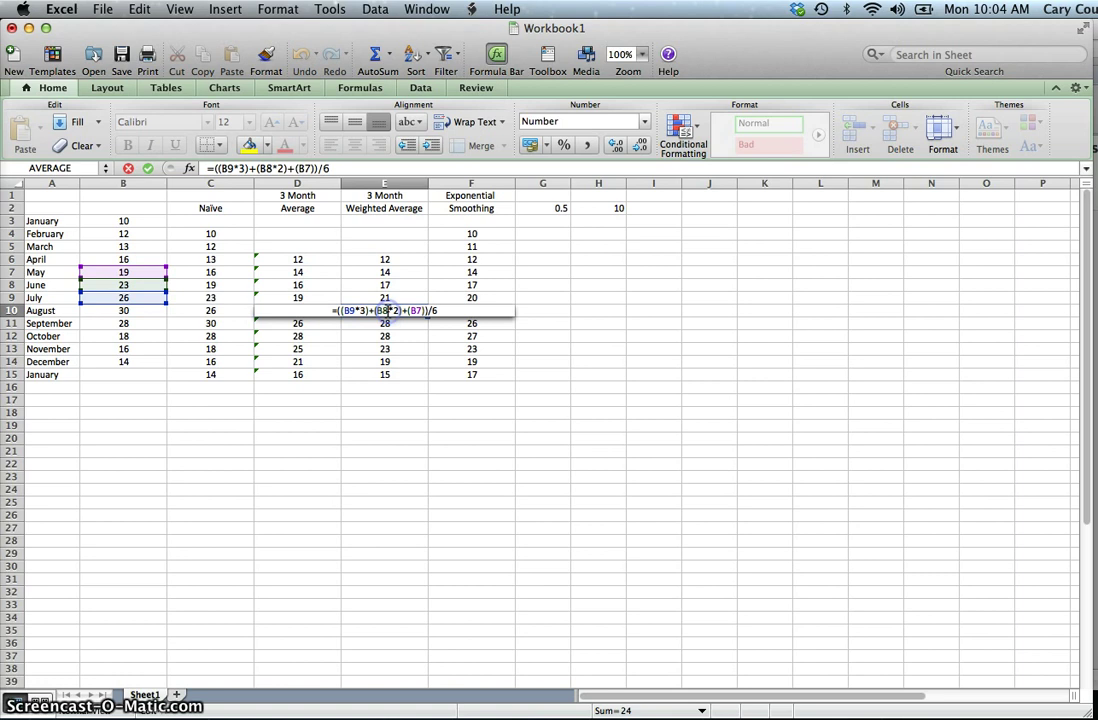
left_click(104, 298)
left_click(114, 285)
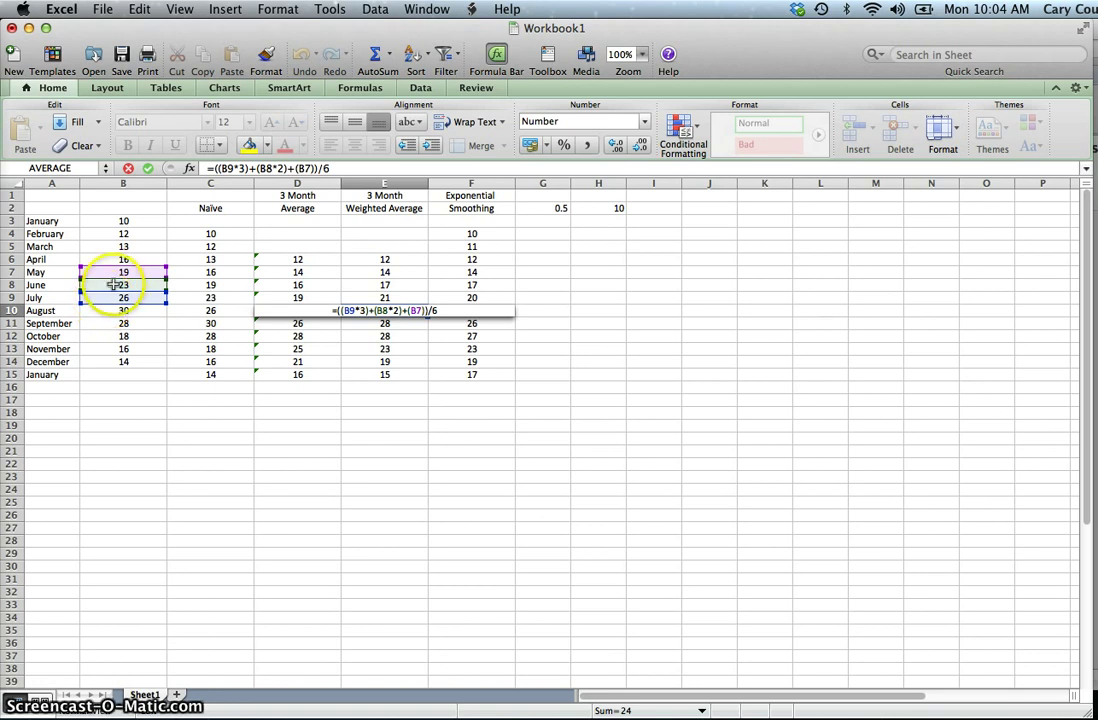
left_click(119, 272)
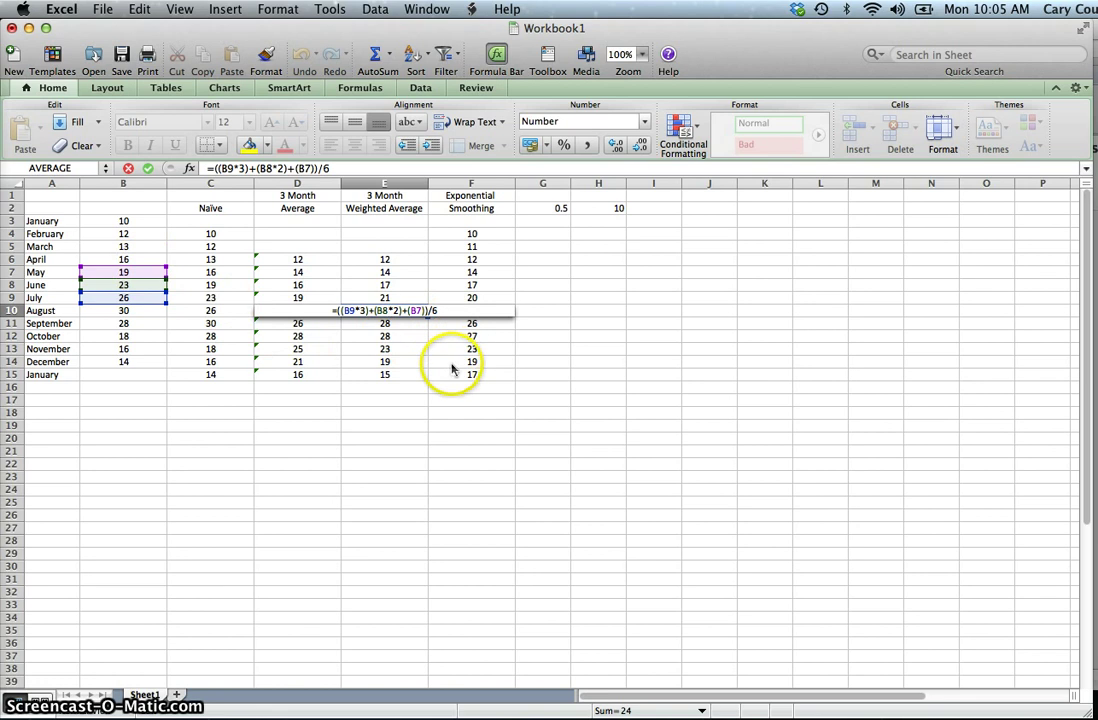
key("Return")
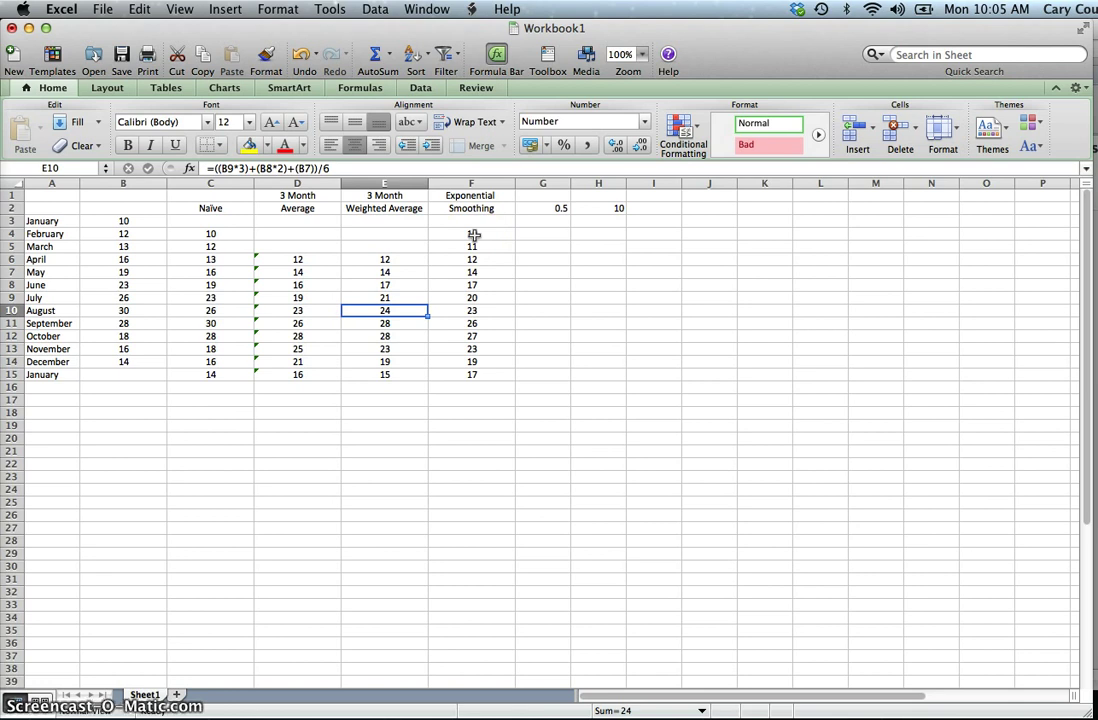
Step: Examine the exponential smoothing formulas for February in F4 and September in F11, including the cells they reference
left_click(125, 220)
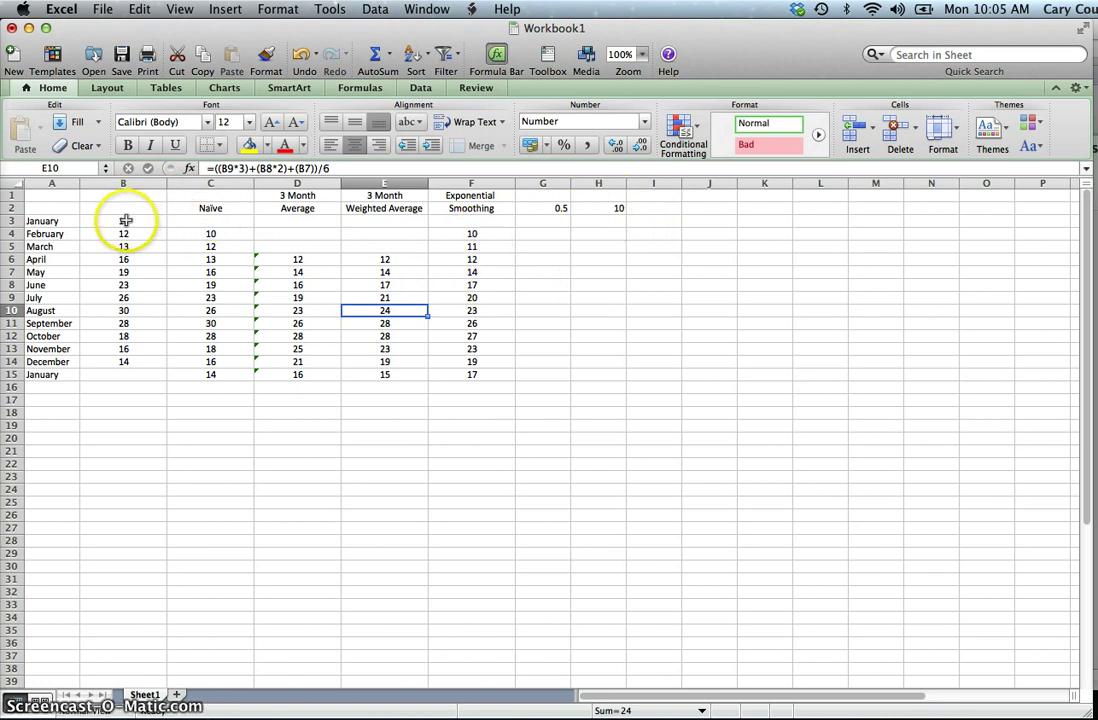
left_click(471, 235)
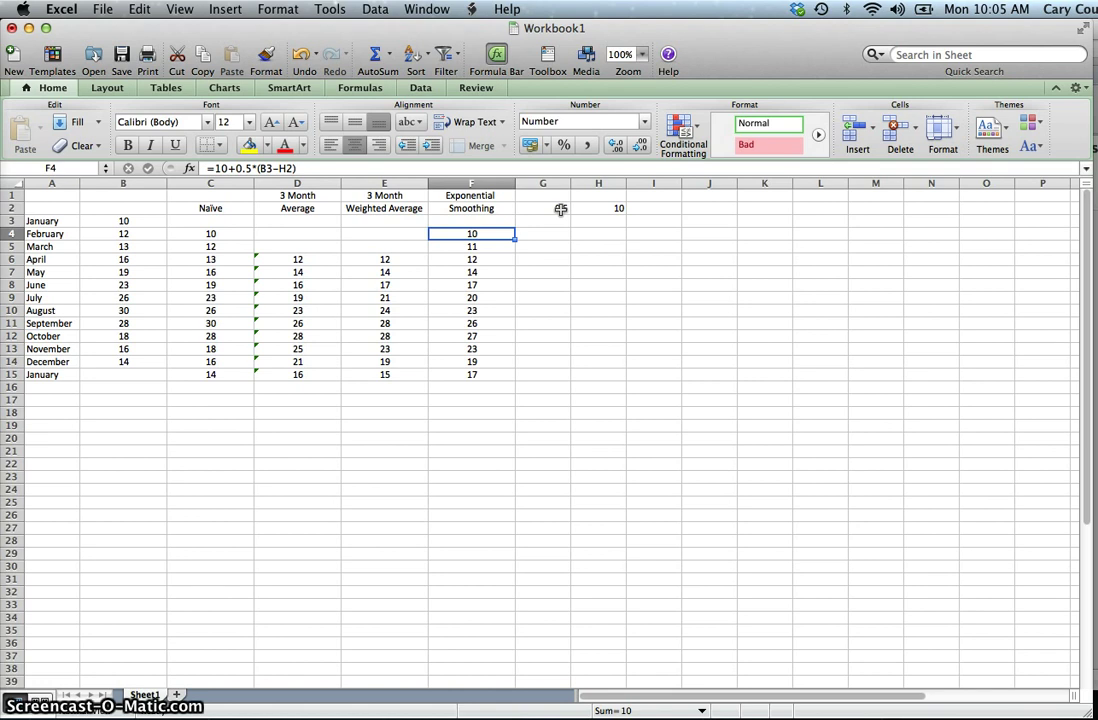
double_click(476, 325)
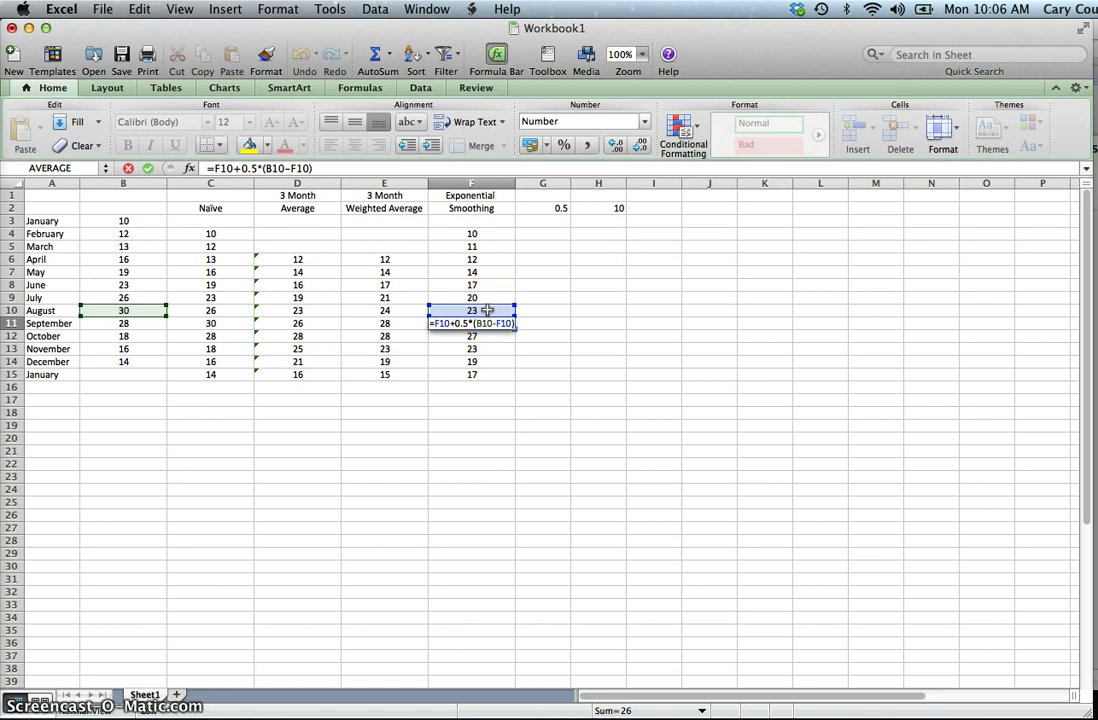
left_click(470, 335)
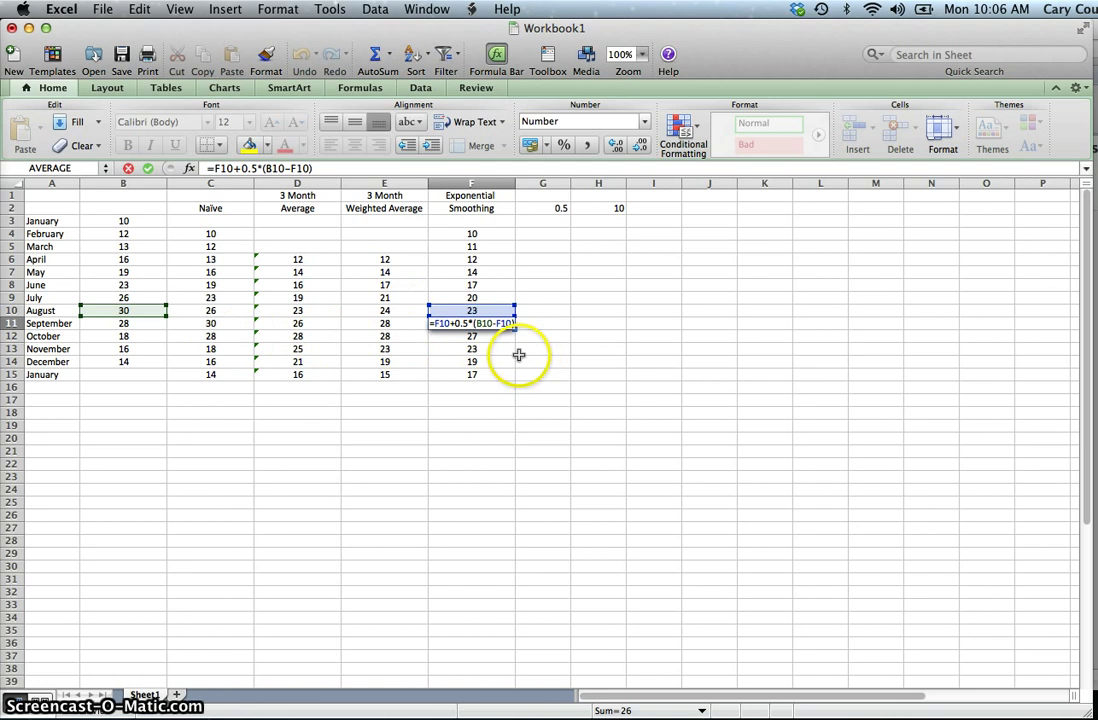
key("Escape")
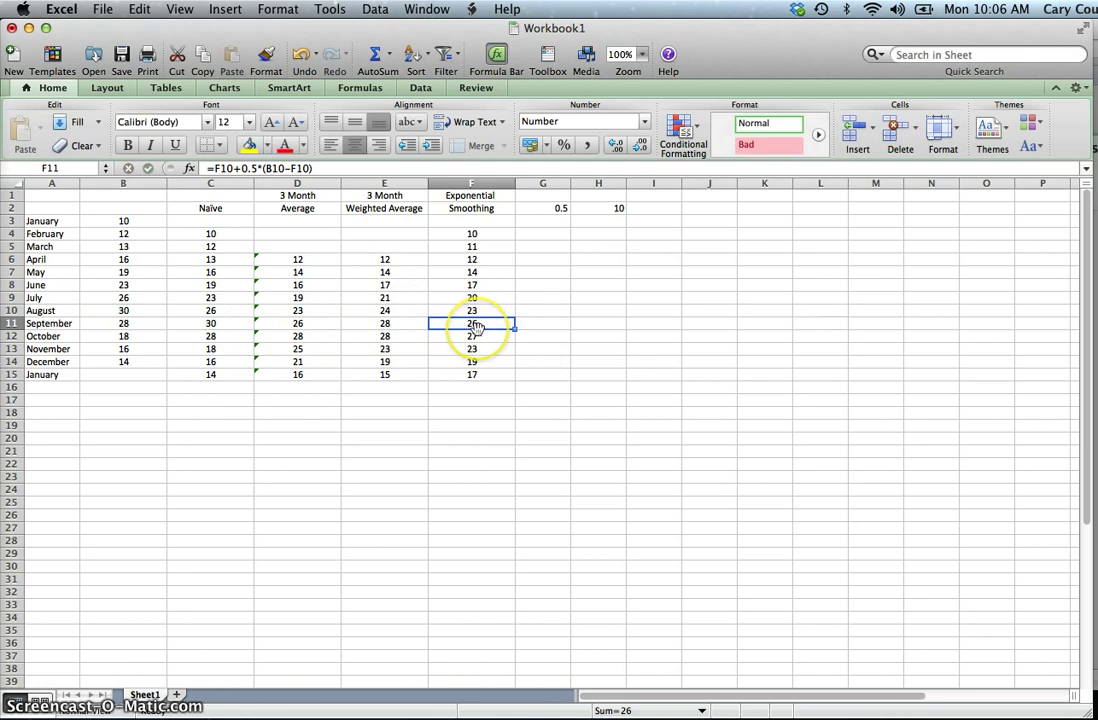